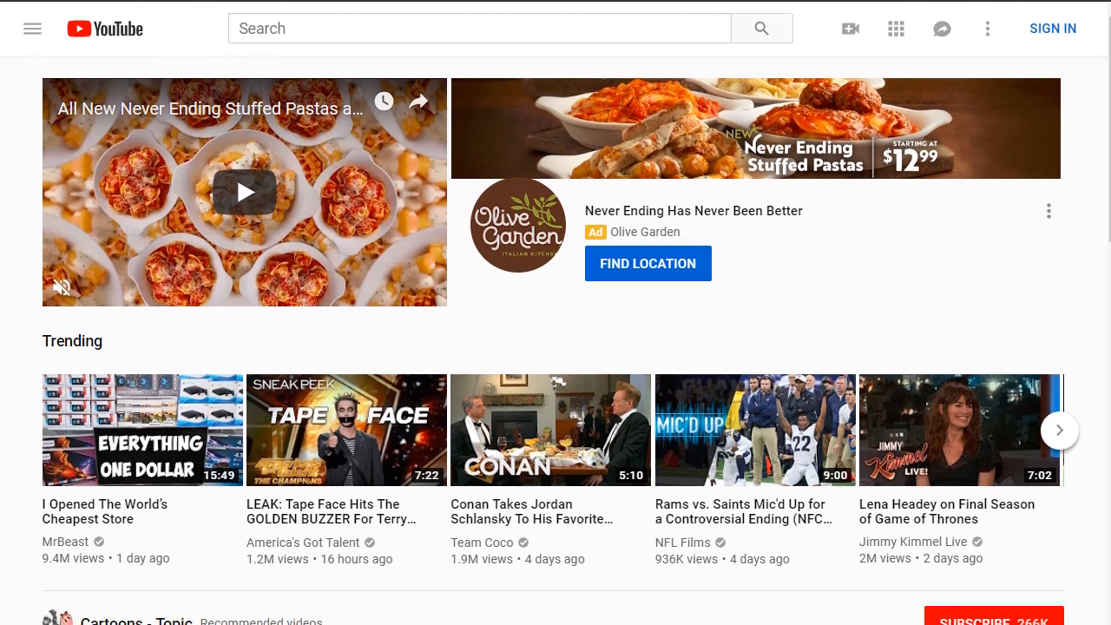
Search YouTube for "instant pot".
{"action": "left_click", "coordinate": [263, 76]}
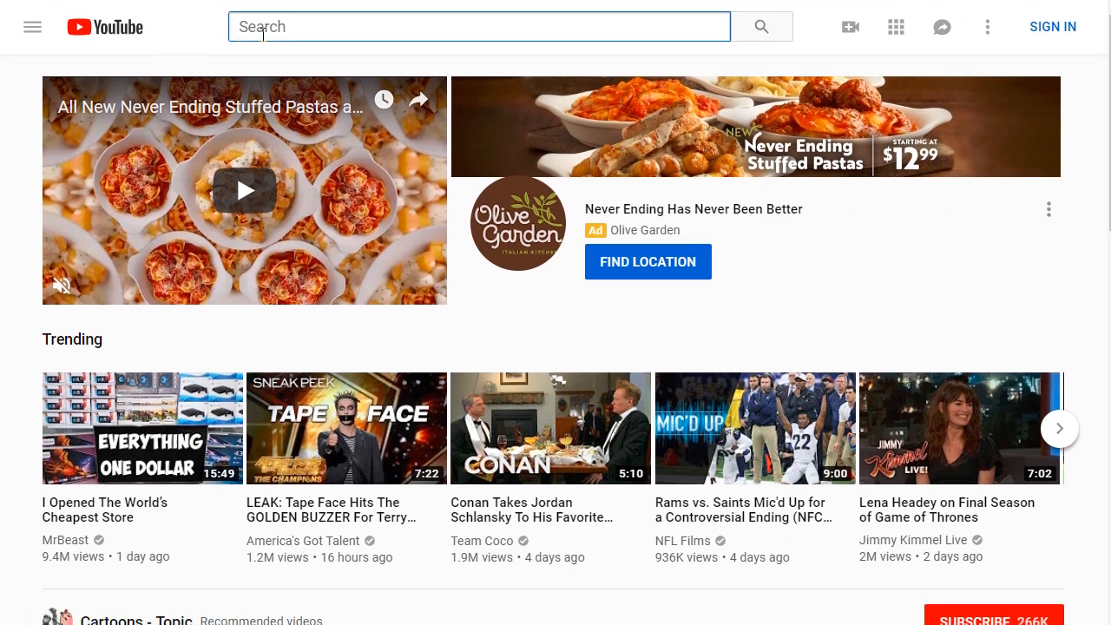
{"action": "type", "text": "instant pot"}
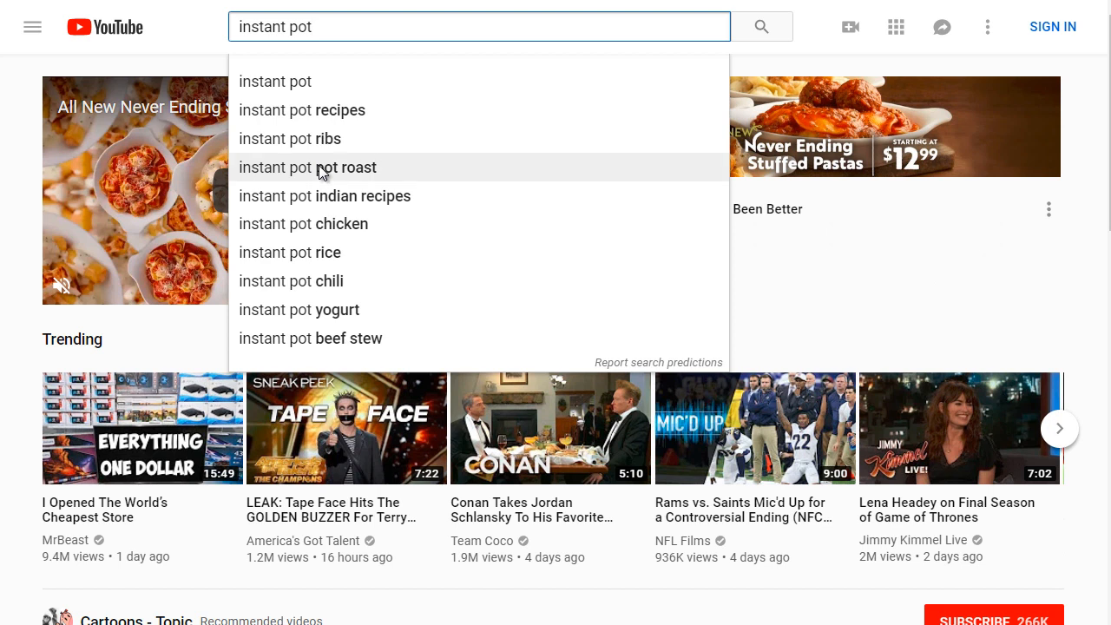
{"action": "left_click", "coordinate": [314, 82]}
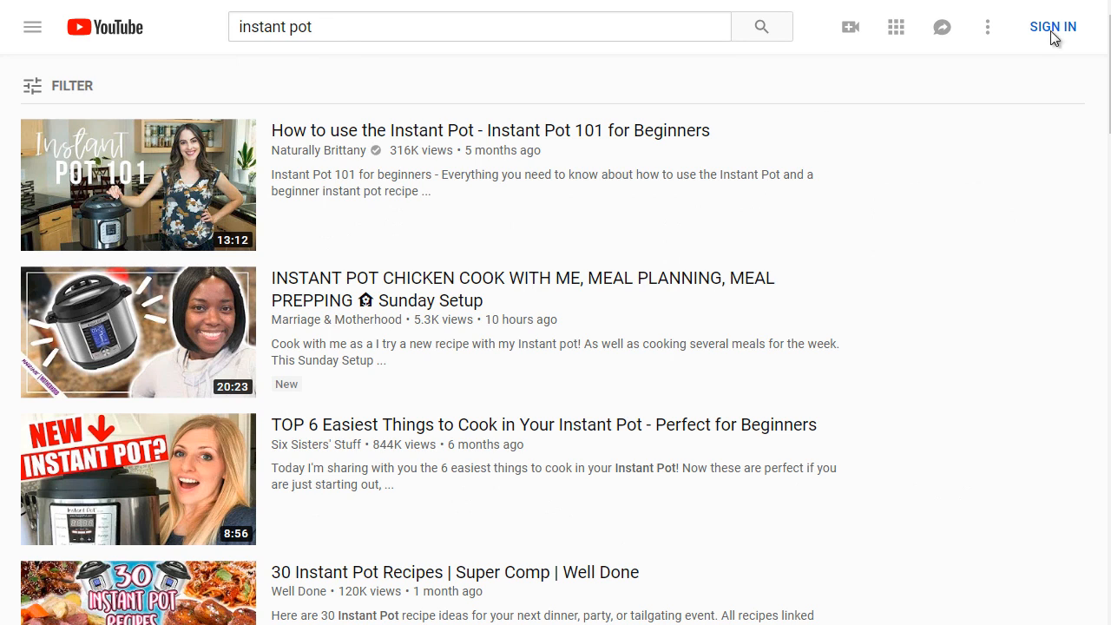
Open the first three videos in the search results in separate new tabs.
{"action": "mouse_move", "coordinate": [458, 147]}
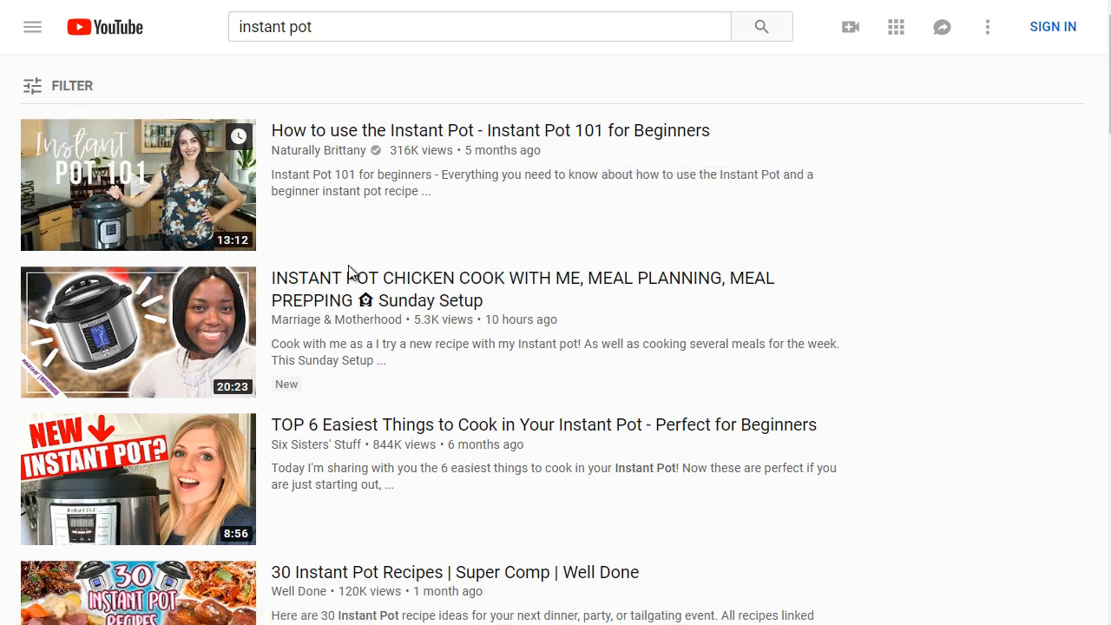
{"action": "mouse_move", "coordinate": [278, 280]}
{"action": "scroll", "coordinate": [458, 300], "scroll_direction": "down", "scroll_amount": 3}
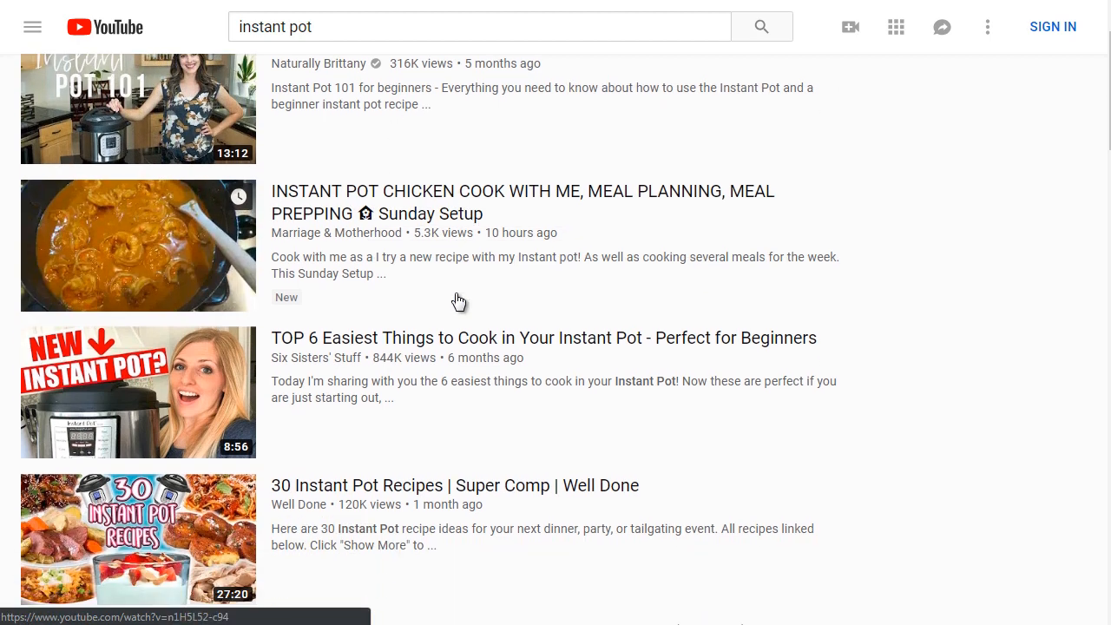
{"action": "mouse_move", "coordinate": [471, 233]}
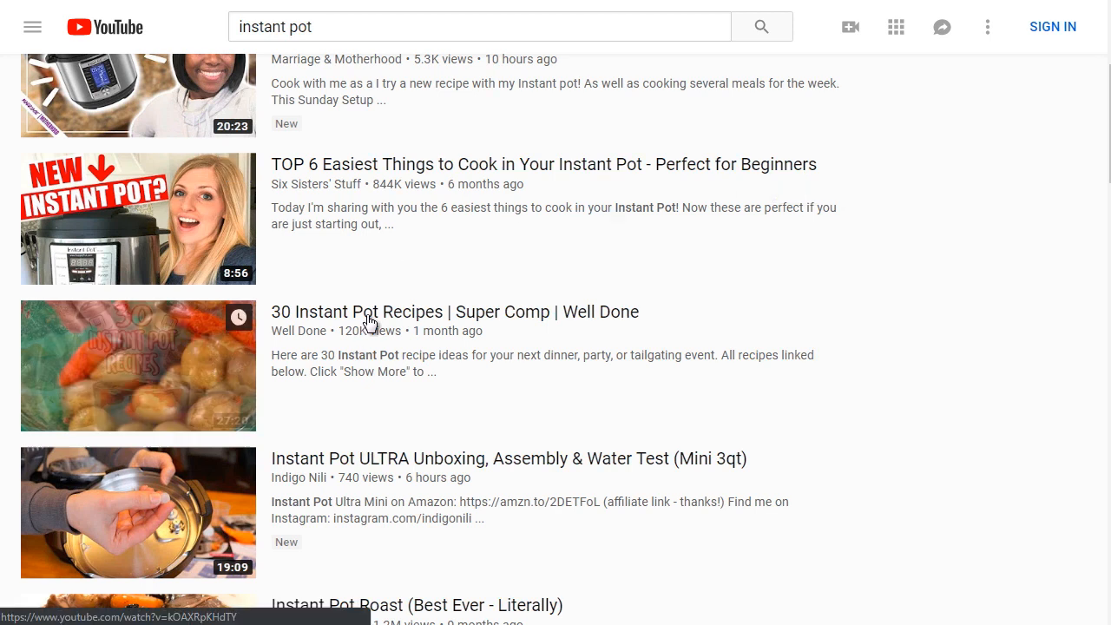
{"action": "scroll", "coordinate": [368, 322], "scroll_direction": "up", "scroll_amount": 3}
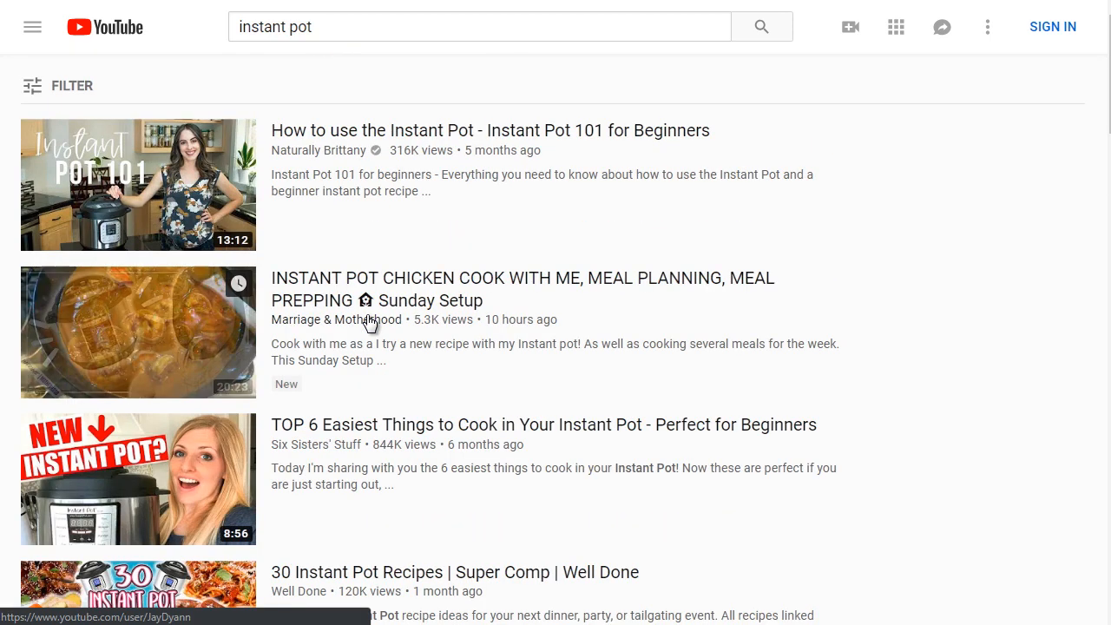
{"action": "right_click", "coordinate": [349, 144]}
{"action": "left_click", "coordinate": [350, 250]}
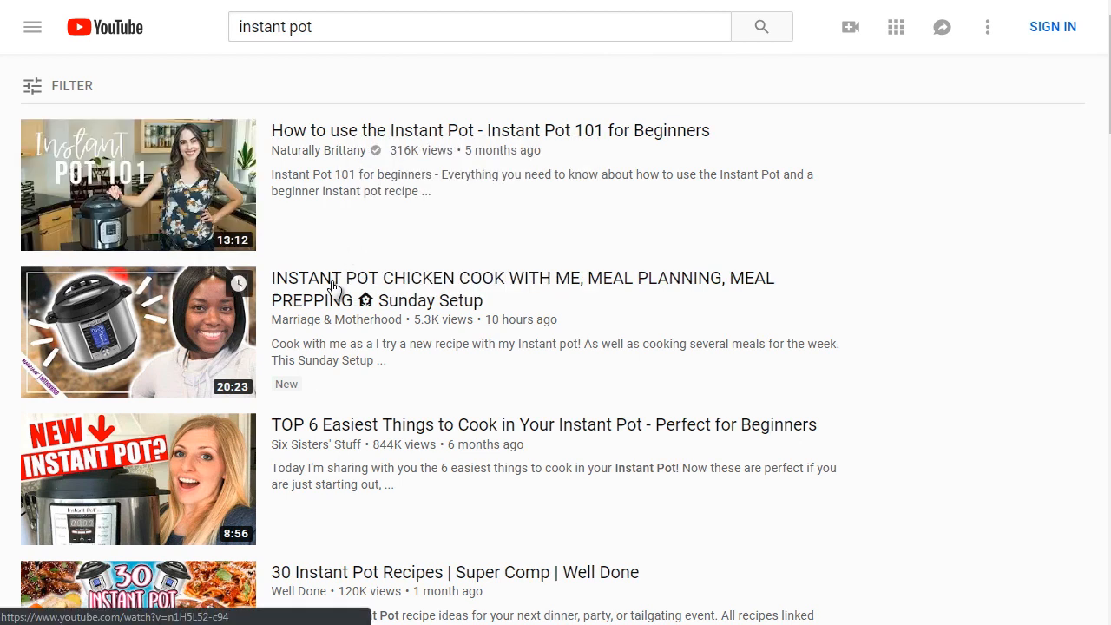
{"action": "right_click", "coordinate": [348, 281]}
{"action": "left_click", "coordinate": [330, 382]}
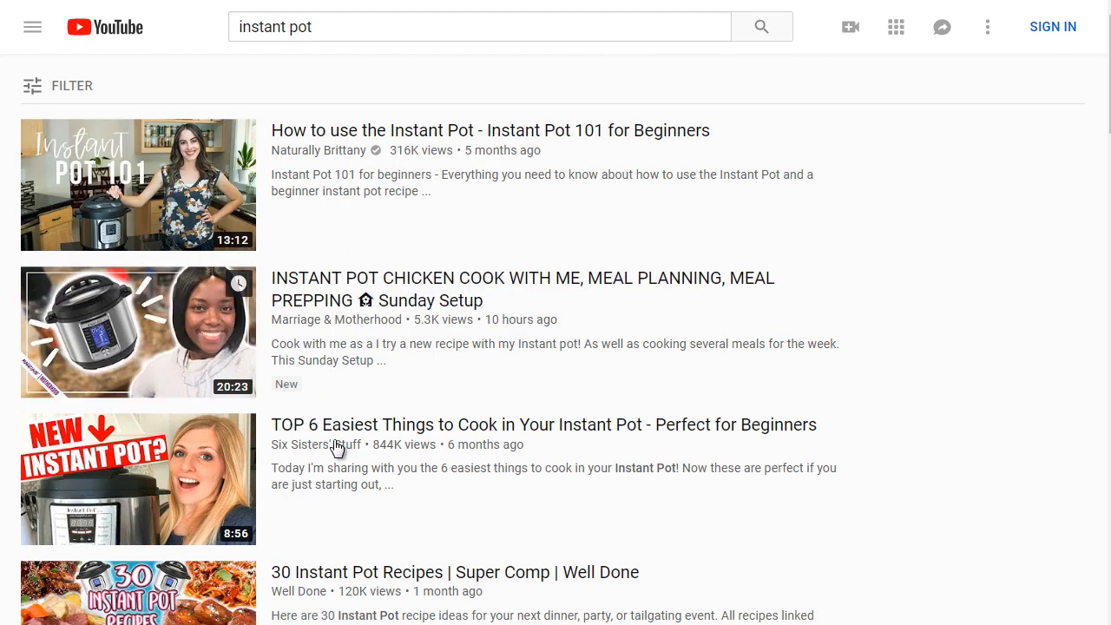
{"action": "right_click", "coordinate": [338, 417]}
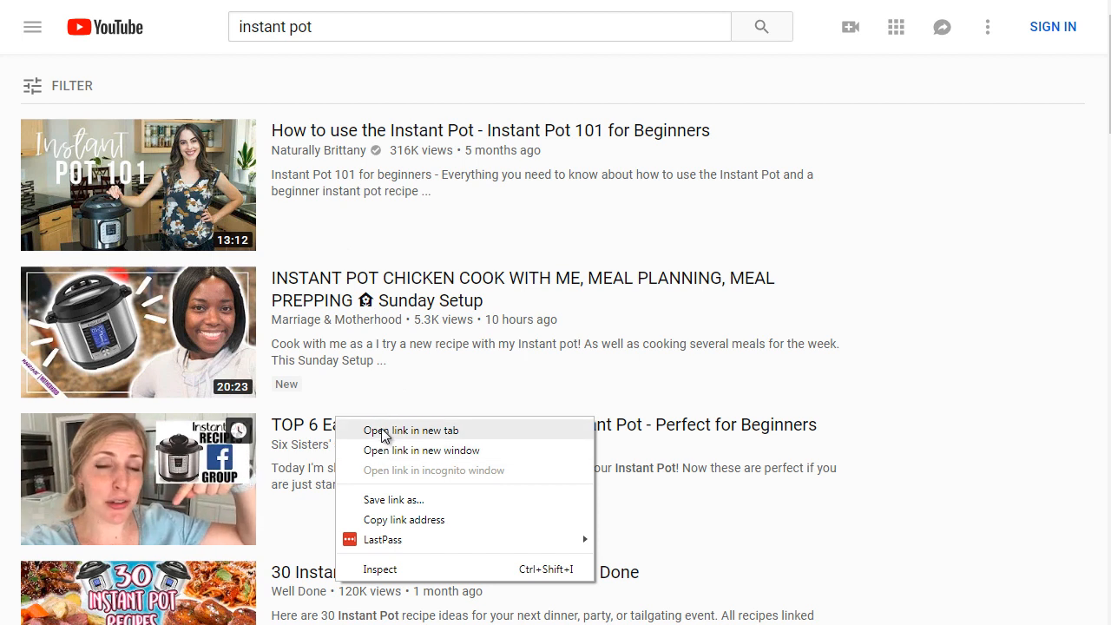
{"action": "left_click", "coordinate": [384, 432]}
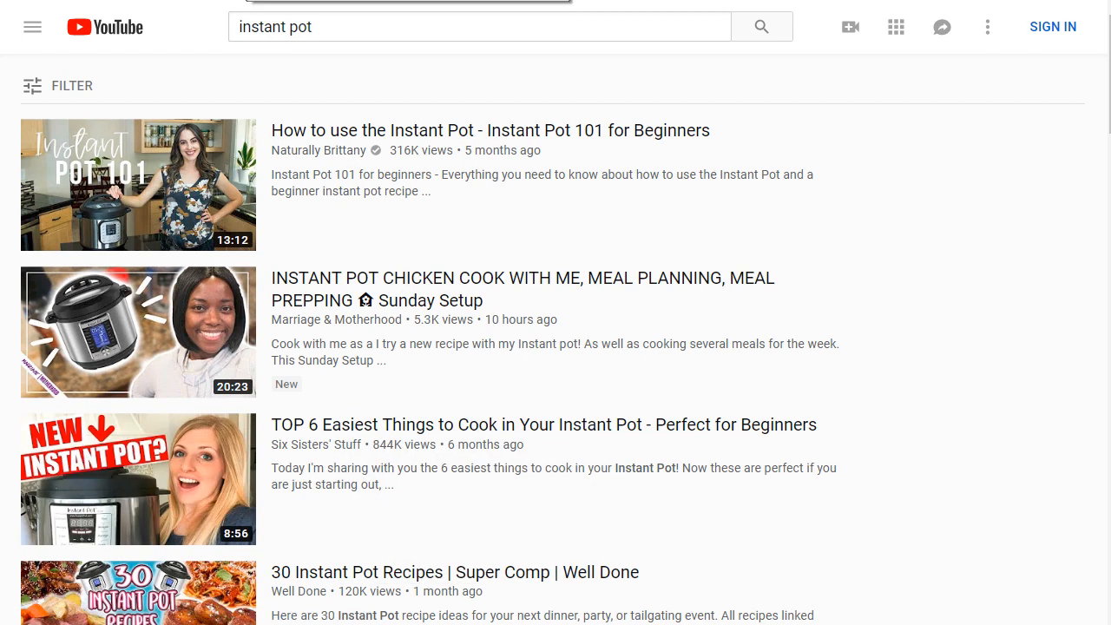
Go to the opened video "How to use the Instant Pot - Instant Pot 101 for Beginners", mute it and pause playback.
{"action": "left_click", "coordinate": [247, 0]}
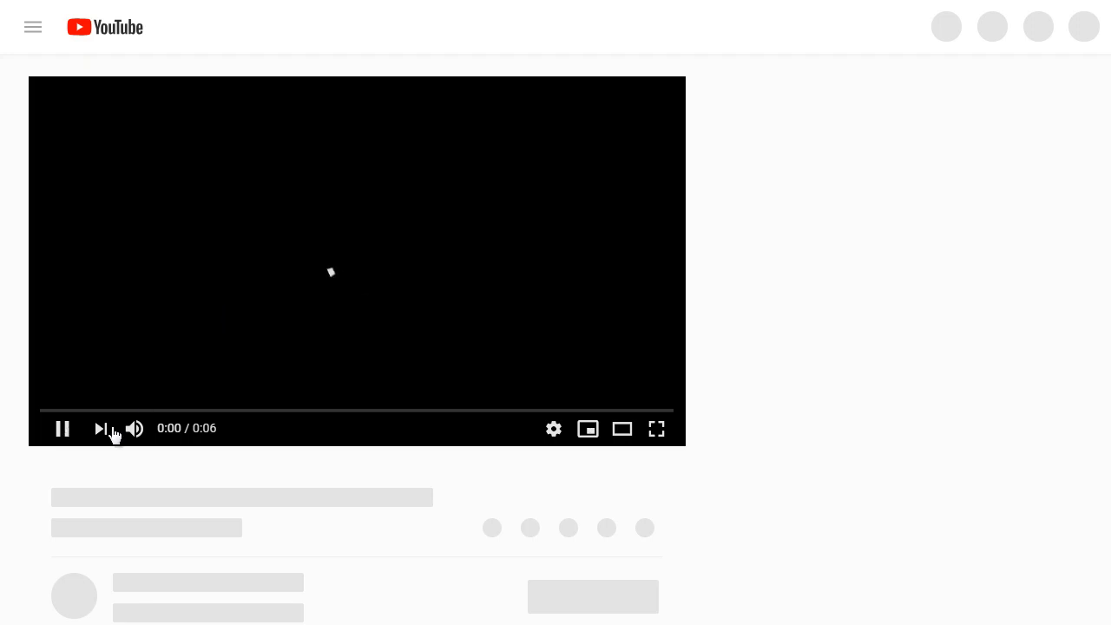
{"action": "left_click", "coordinate": [63, 428]}
{"action": "key", "text": "space"}
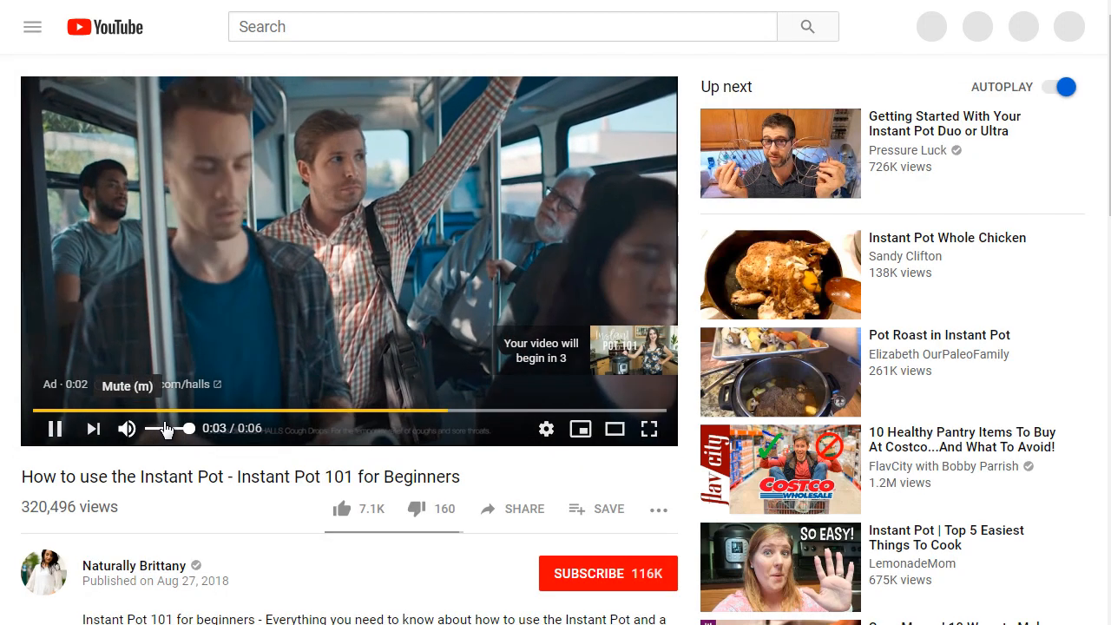
{"action": "left_click", "coordinate": [126, 428]}
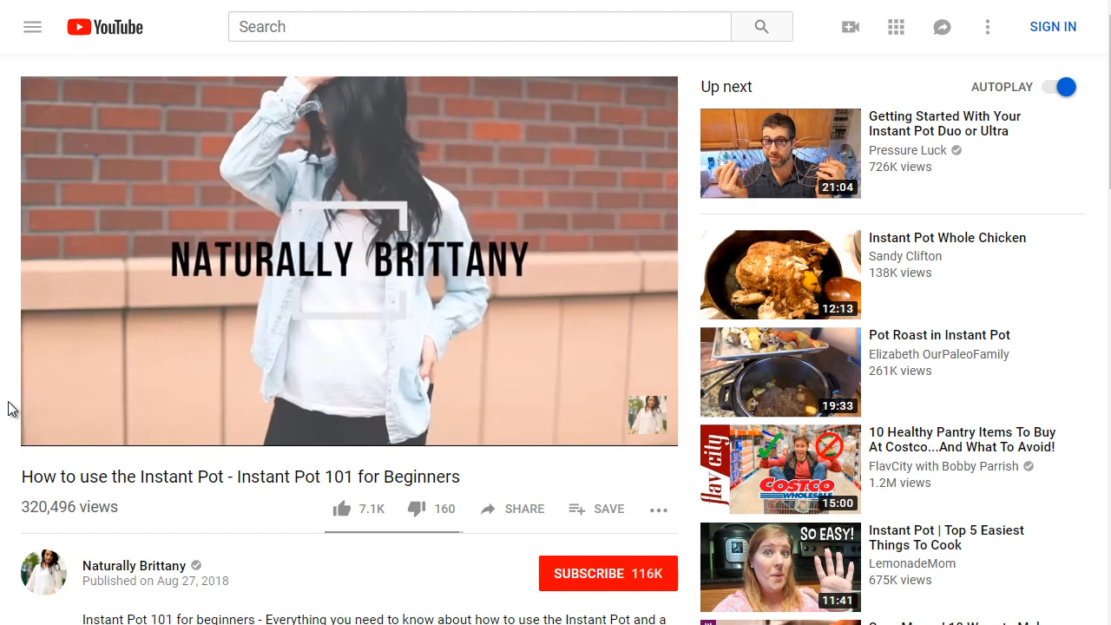
{"action": "scroll", "coordinate": [9, 408], "scroll_direction": "down", "scroll_amount": 1}
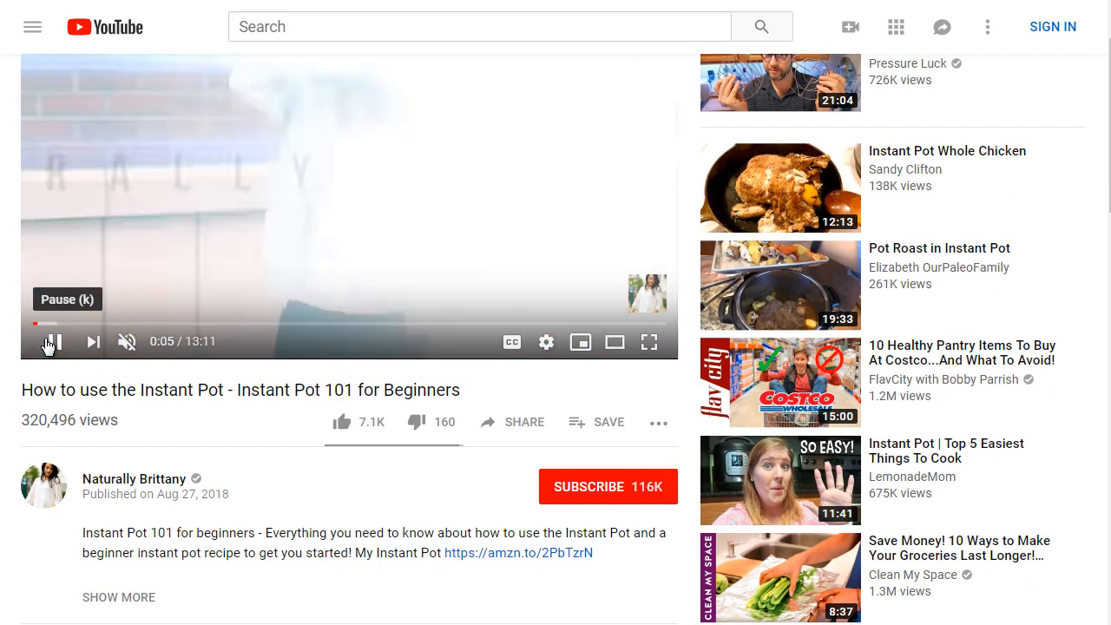
{"action": "left_click", "coordinate": [50, 342]}
{"action": "left_click", "coordinate": [50, 342]}
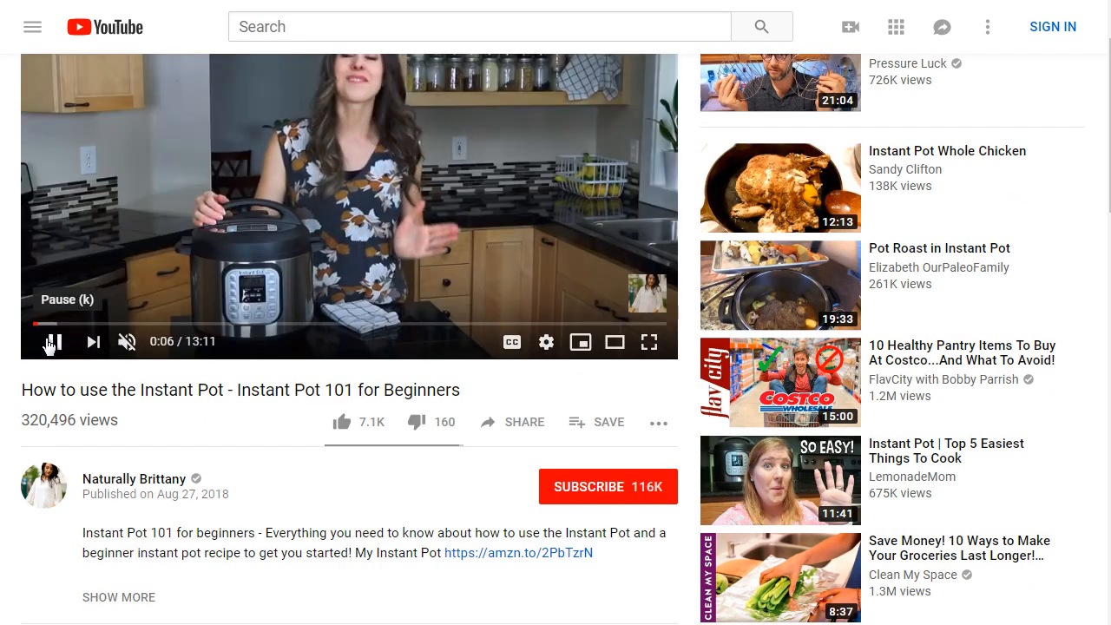
{"action": "left_click", "coordinate": [50, 341]}
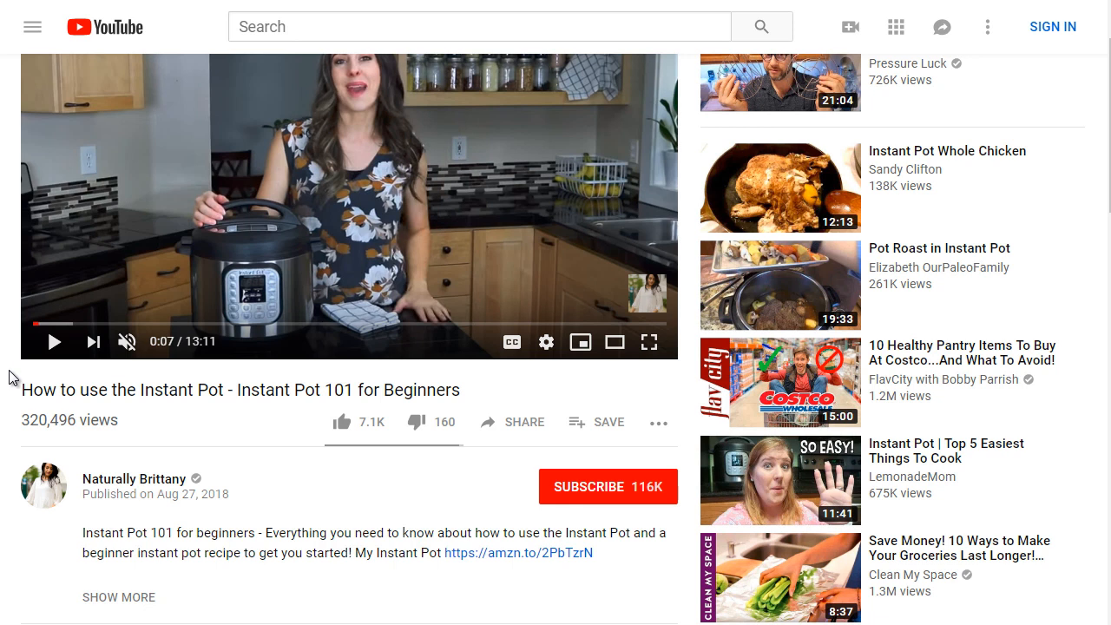
Copy the video's title and paste it into a blank text editor document.
{"action": "scroll", "coordinate": [82, 362], "scroll_direction": "down", "scroll_amount": 1}
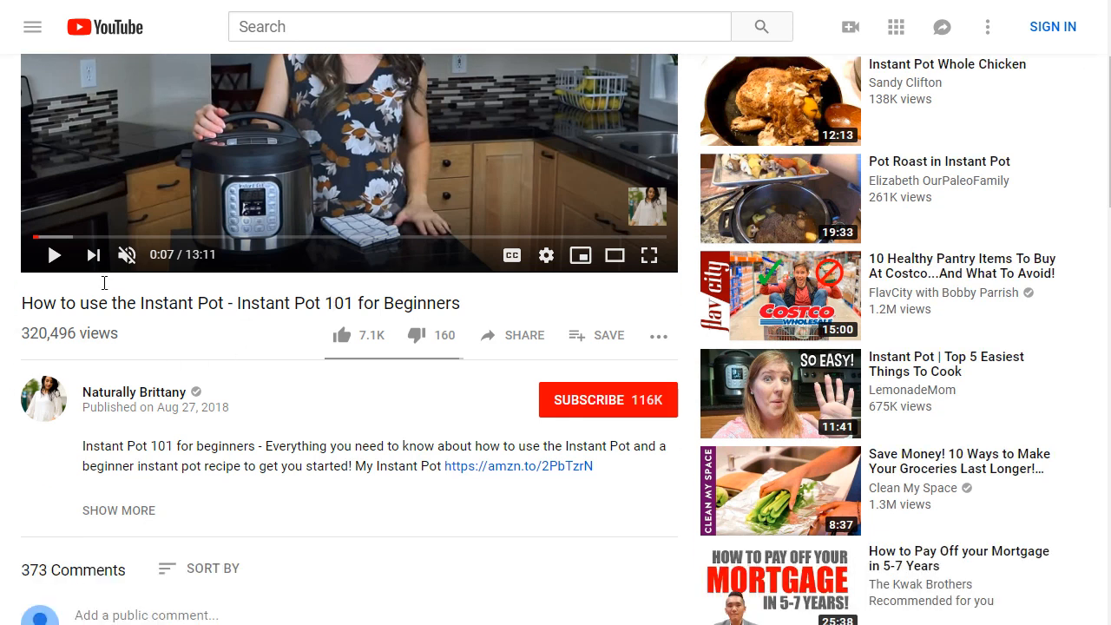
{"action": "scroll", "coordinate": [5, 326], "scroll_direction": "up", "scroll_amount": 2}
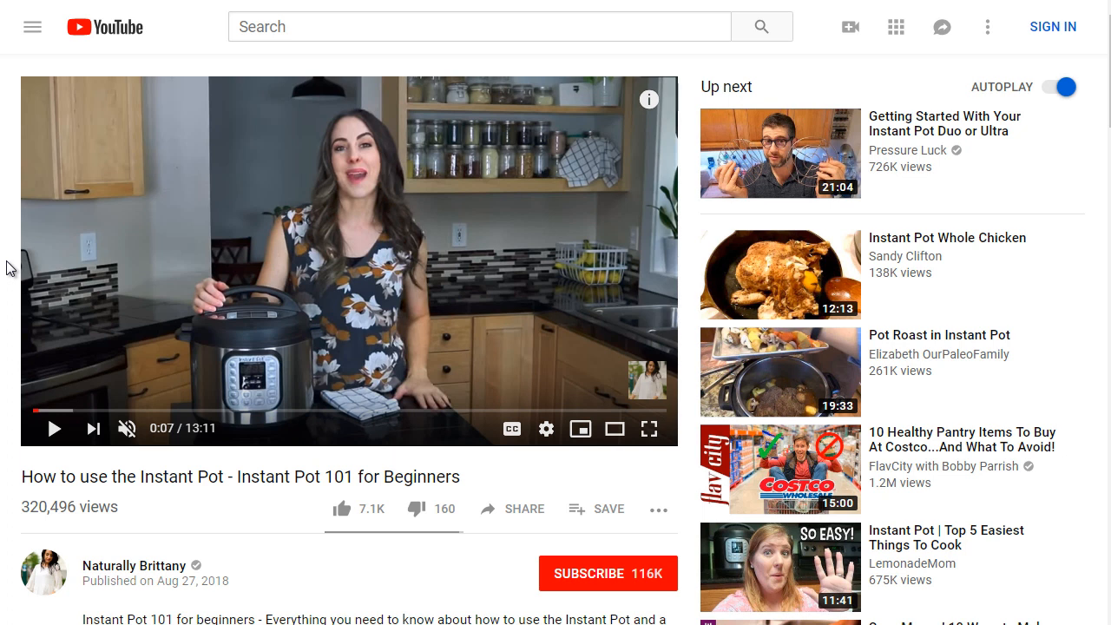
{"action": "scroll", "coordinate": [6, 267], "scroll_direction": "down", "scroll_amount": 1}
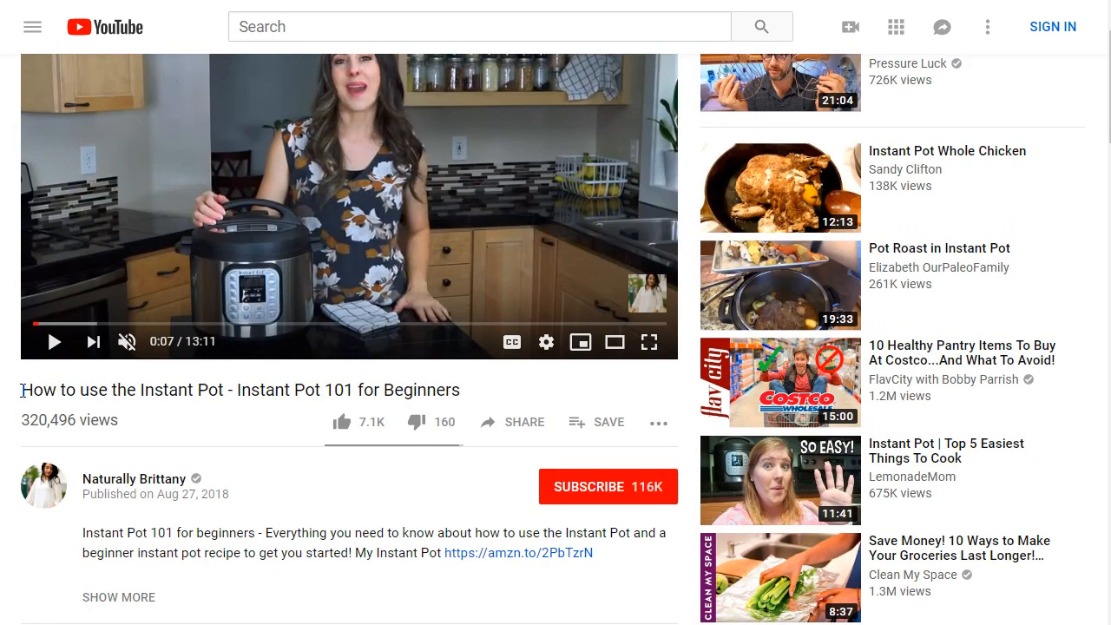
{"action": "left_click_drag", "start_coordinate": [21, 390], "coordinate": [466, 398]}
{"action": "key", "text": "ctrl+c"}
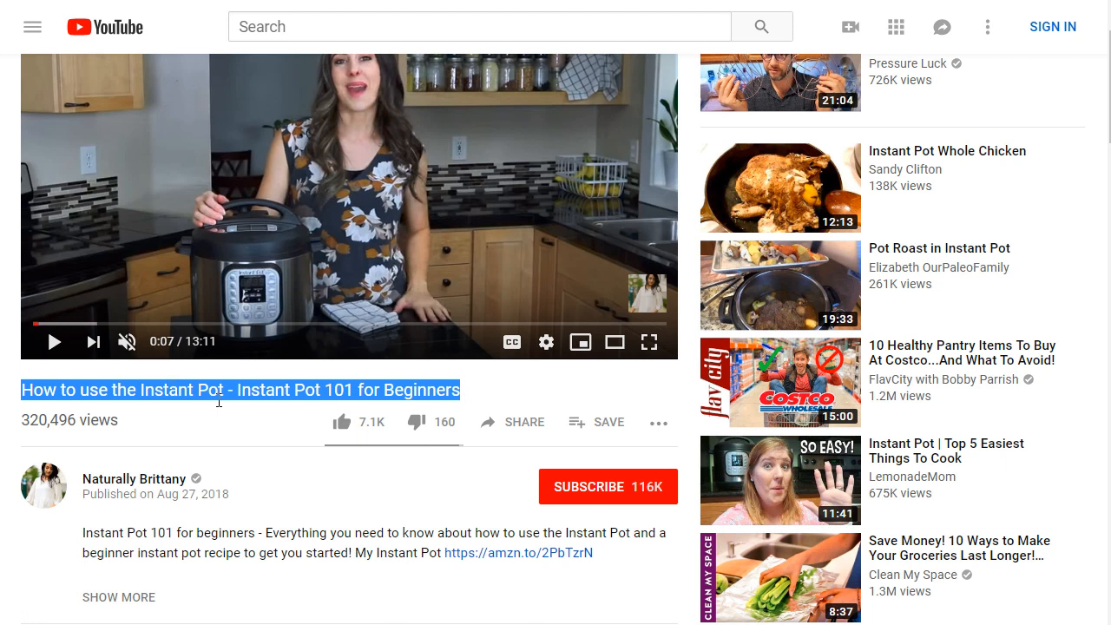
{"action": "key", "text": "super"}
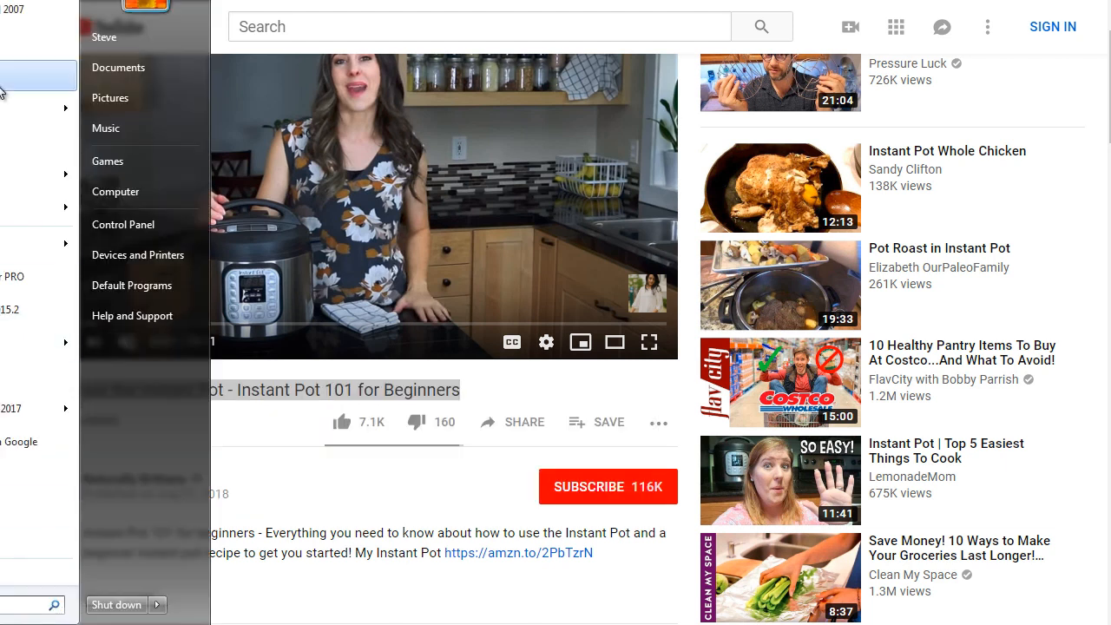
{"action": "left_click", "coordinate": [4, 85]}
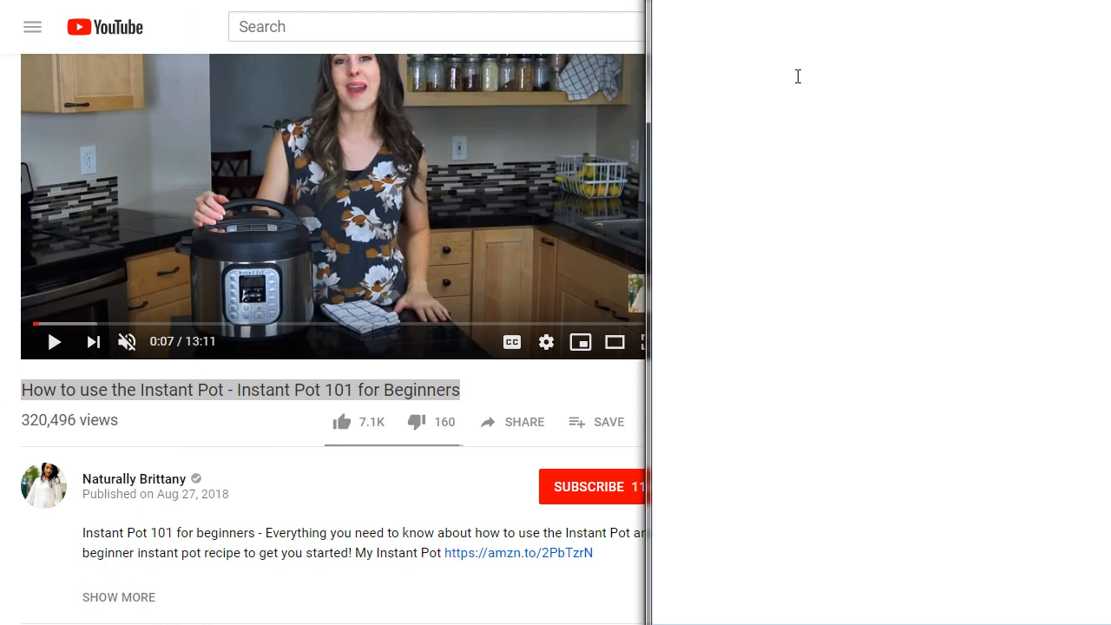
{"action": "key", "text": "ctrl+v"}
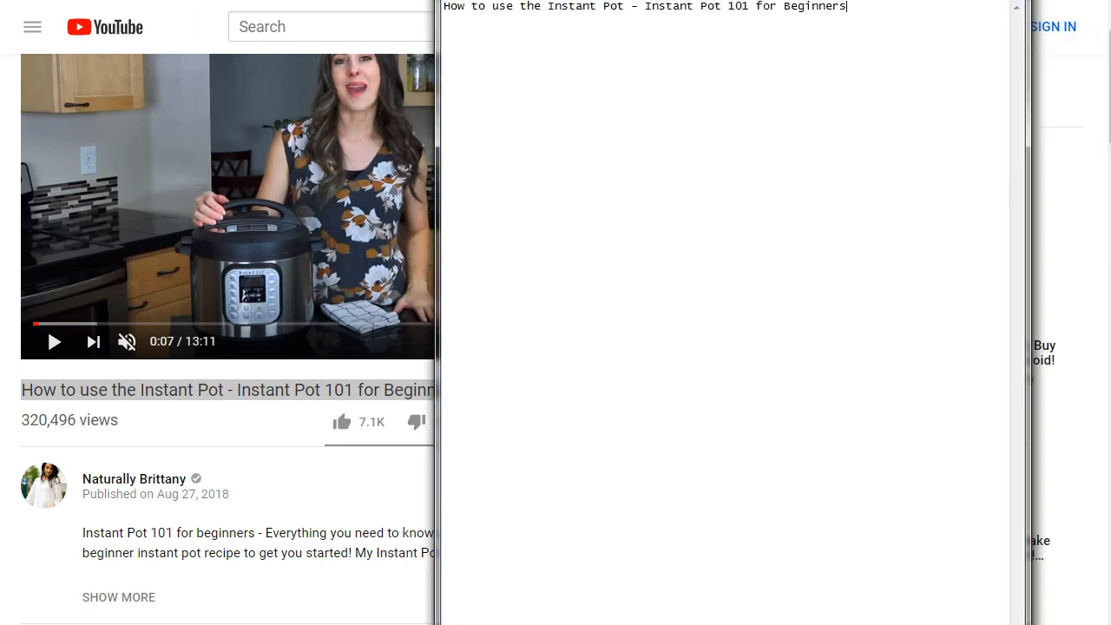
Back on the video page, expand the description and copy it from its opening sentence through the Instant Pot Yogurt Recipe link.
{"action": "left_click", "coordinate": [240, 437]}
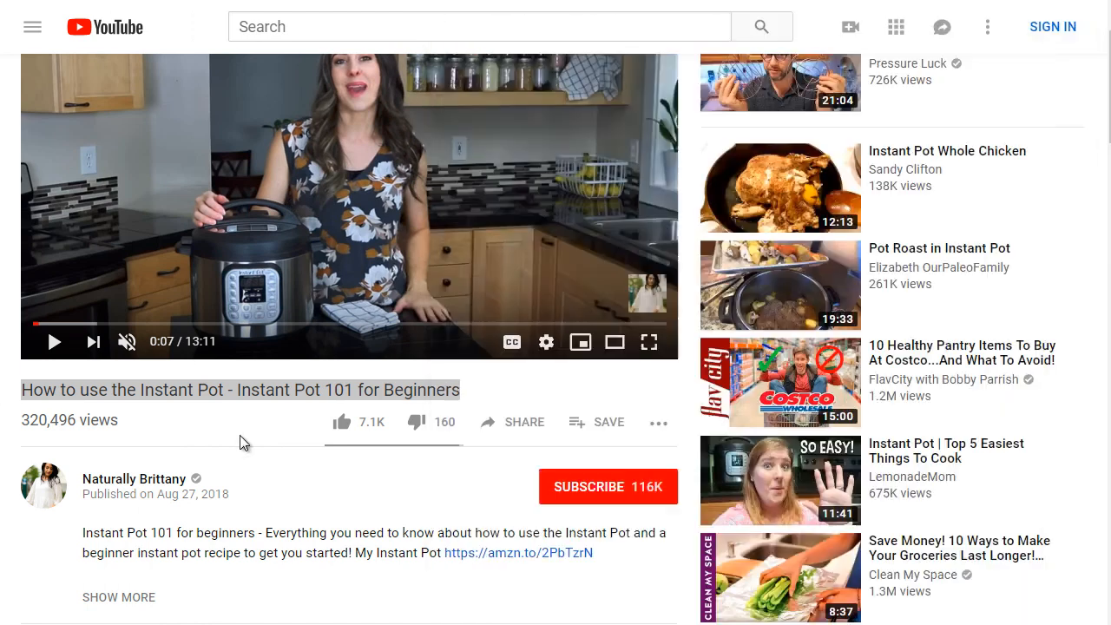
{"action": "scroll", "coordinate": [240, 437], "scroll_direction": "down", "scroll_amount": 1}
{"action": "scroll", "coordinate": [240, 438], "scroll_direction": "down", "scroll_amount": 1}
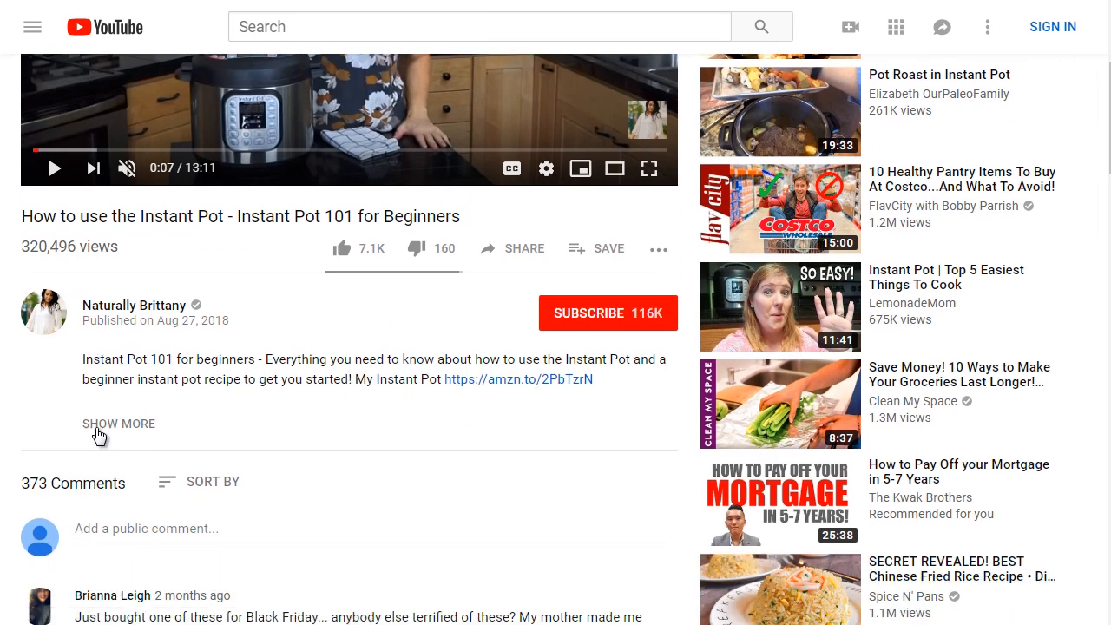
{"action": "left_click", "coordinate": [100, 434]}
{"action": "left_click_drag", "start_coordinate": [82, 358], "coordinate": [620, 394]}
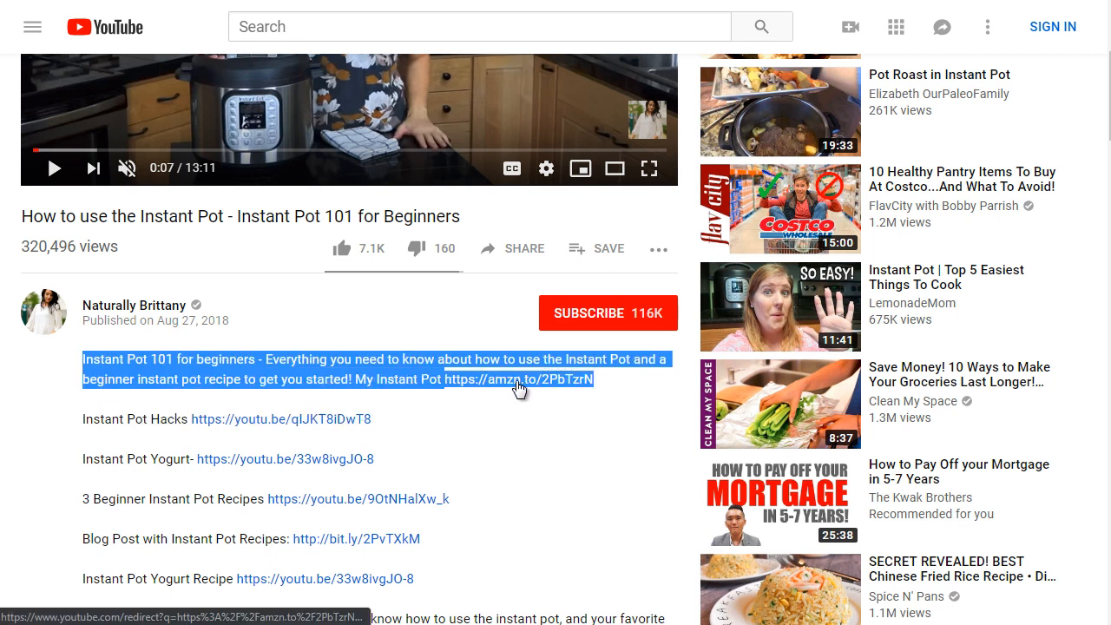
{"action": "scroll", "coordinate": [525, 391], "scroll_direction": "down", "scroll_amount": 1}
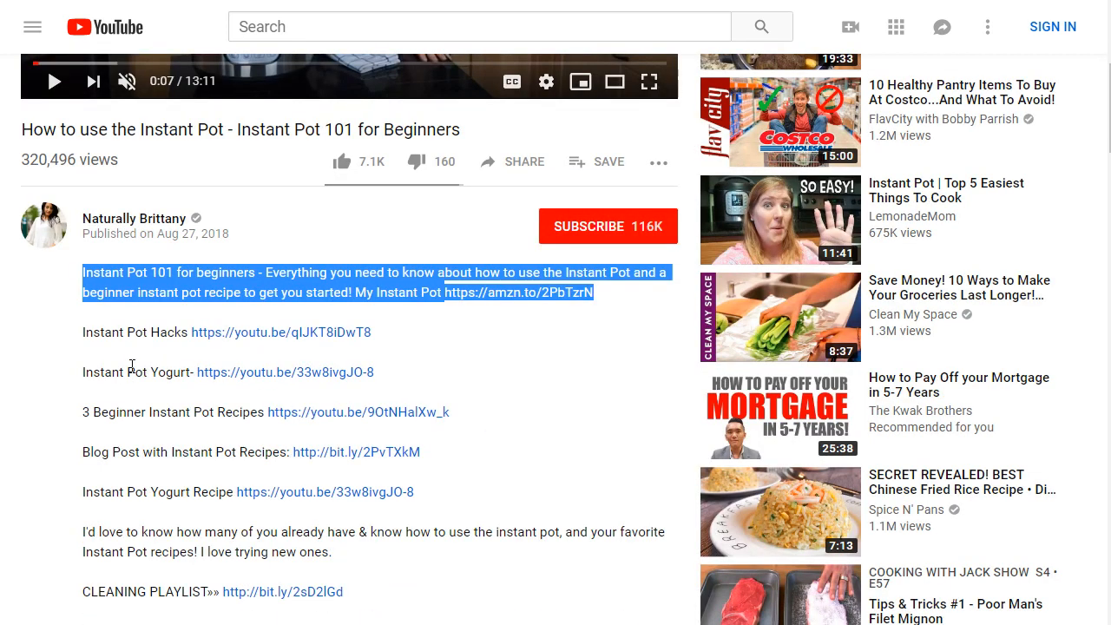
{"action": "left_click", "coordinate": [425, 391], "text": "shift"}
{"action": "scroll", "coordinate": [434, 408], "scroll_direction": "down", "scroll_amount": 1}
{"action": "left_click", "coordinate": [437, 416], "text": "shift"}
{"action": "key", "text": "ctrl+c"}
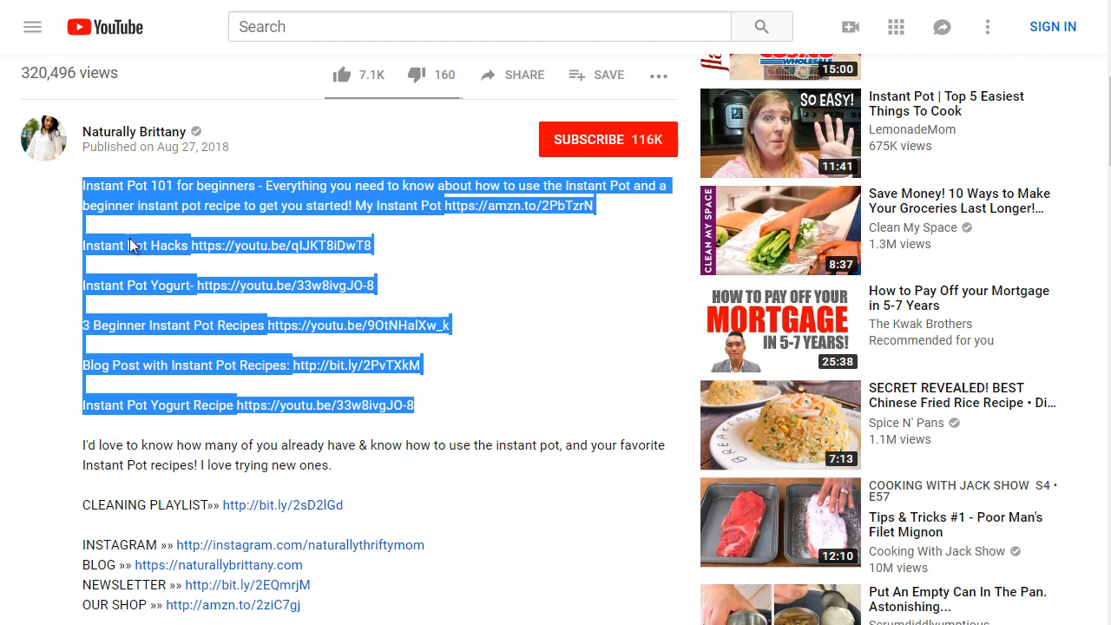
{"action": "left_click", "coordinate": [129, 201]}
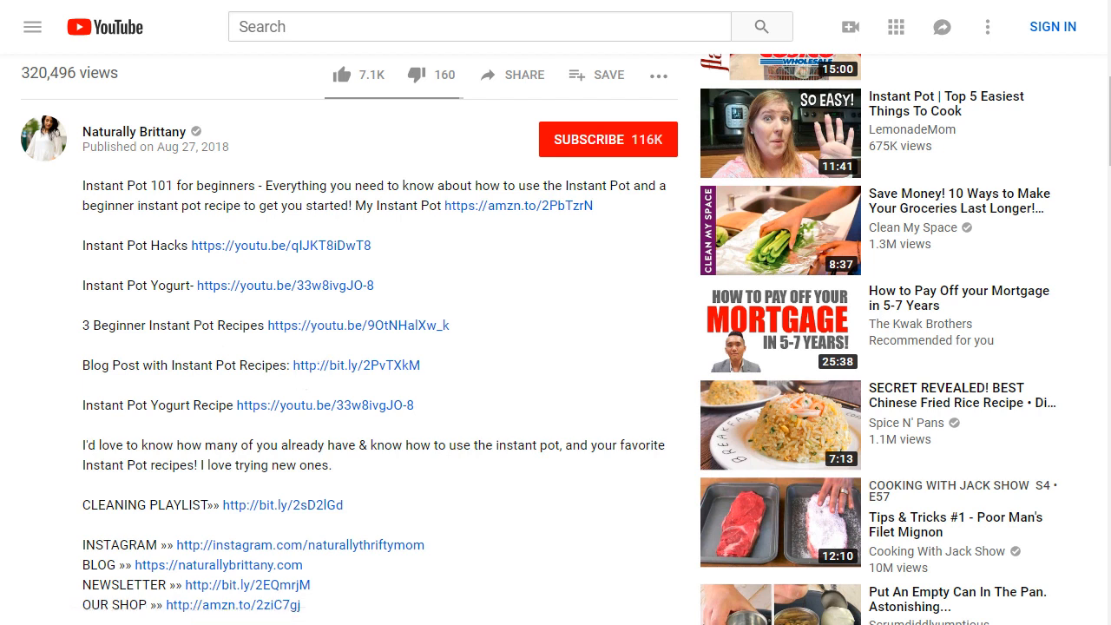
Paste the copied description under the title in the text editor and add a separator line of equals signs below it.
{"action": "key", "text": "alt+Tab"}
{"action": "key", "text": "ctrl+v"}
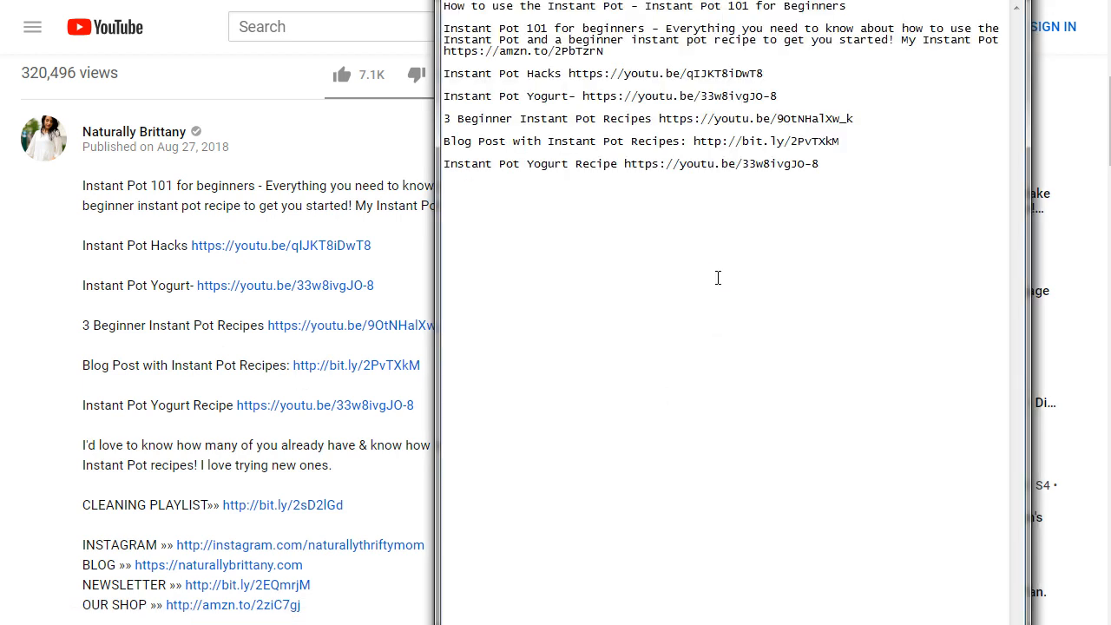
{"action": "key", "text": "Return"}
{"action": "key", "text": "Return"}
{"action": "key", "text": "Return"}
{"action": "type", "text": "====="}
{"action": "left_click", "coordinate": [509, 57]}
Return to the video page and look through the rest of the description and the comments.
{"action": "left_click", "coordinate": [69, 261]}
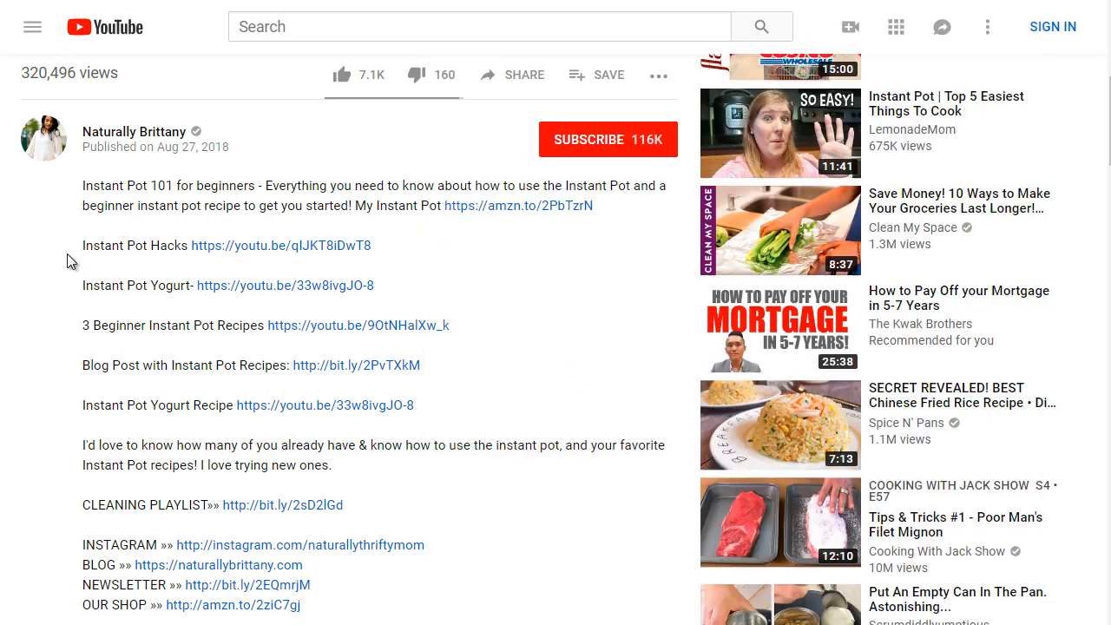
{"action": "scroll", "coordinate": [69, 260], "scroll_direction": "down", "scroll_amount": 10}
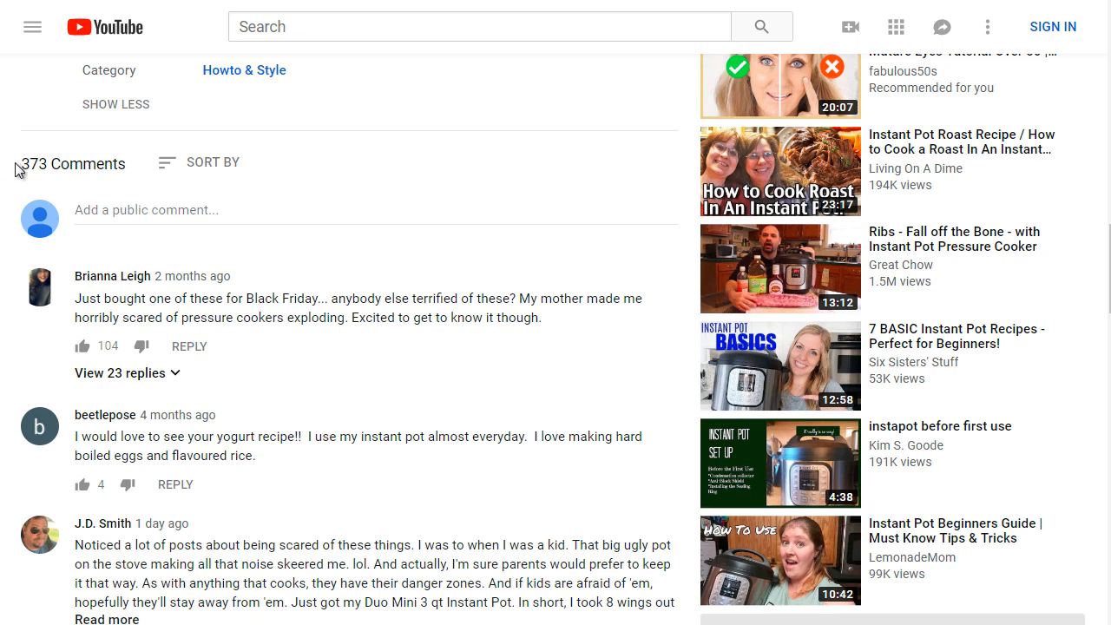
{"action": "scroll", "coordinate": [14, 163], "scroll_direction": "up", "scroll_amount": 8}
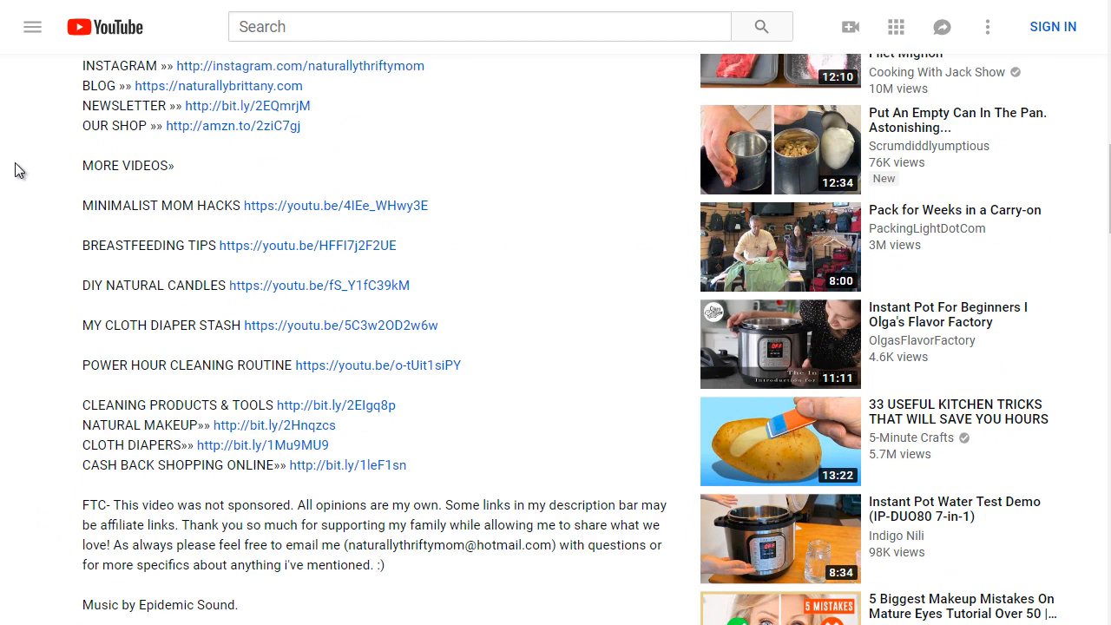
{"action": "scroll", "coordinate": [15, 165], "scroll_direction": "up", "scroll_amount": 6}
{"action": "scroll", "coordinate": [14, 166], "scroll_direction": "down", "scroll_amount": 2}
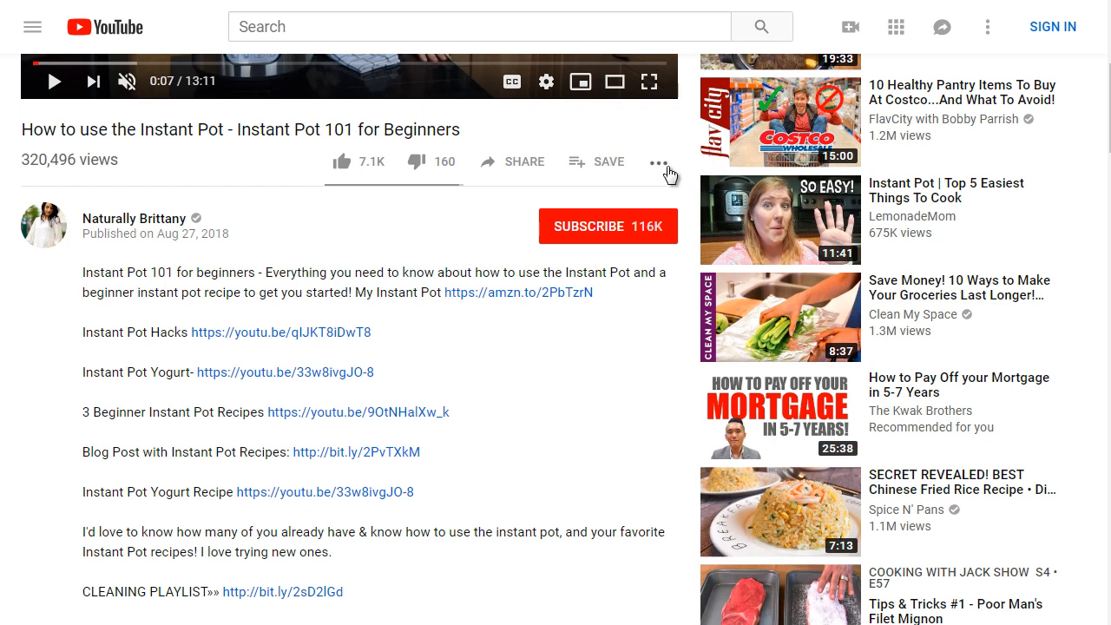
Check the additional options offered for the Instant Pot 101 video and close them.
{"action": "left_click", "coordinate": [658, 165]}
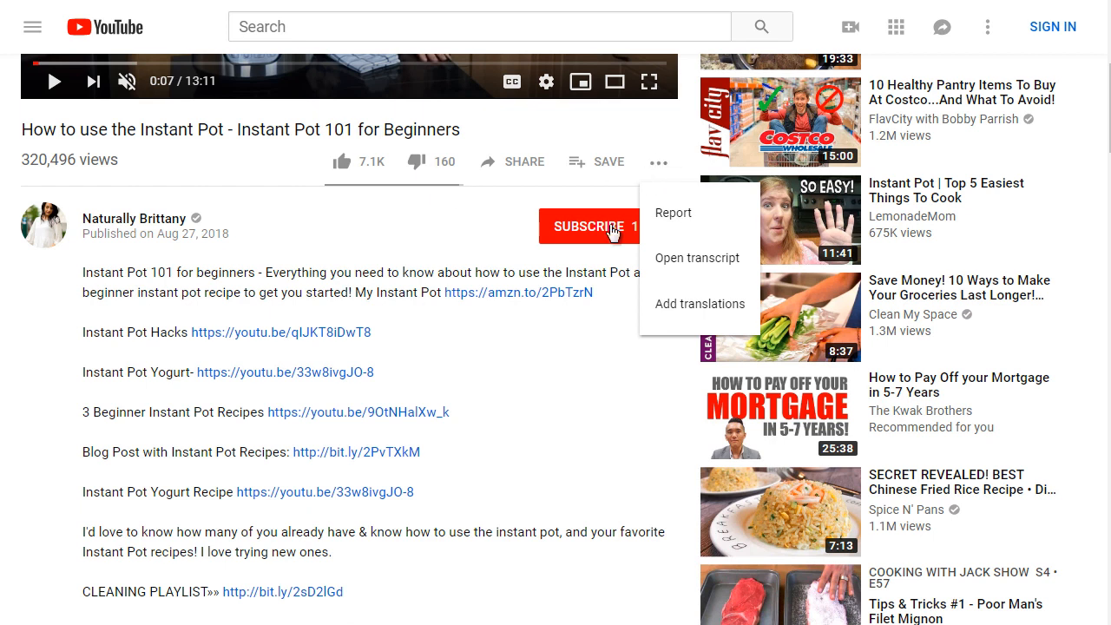
{"action": "left_click", "coordinate": [33, 290]}
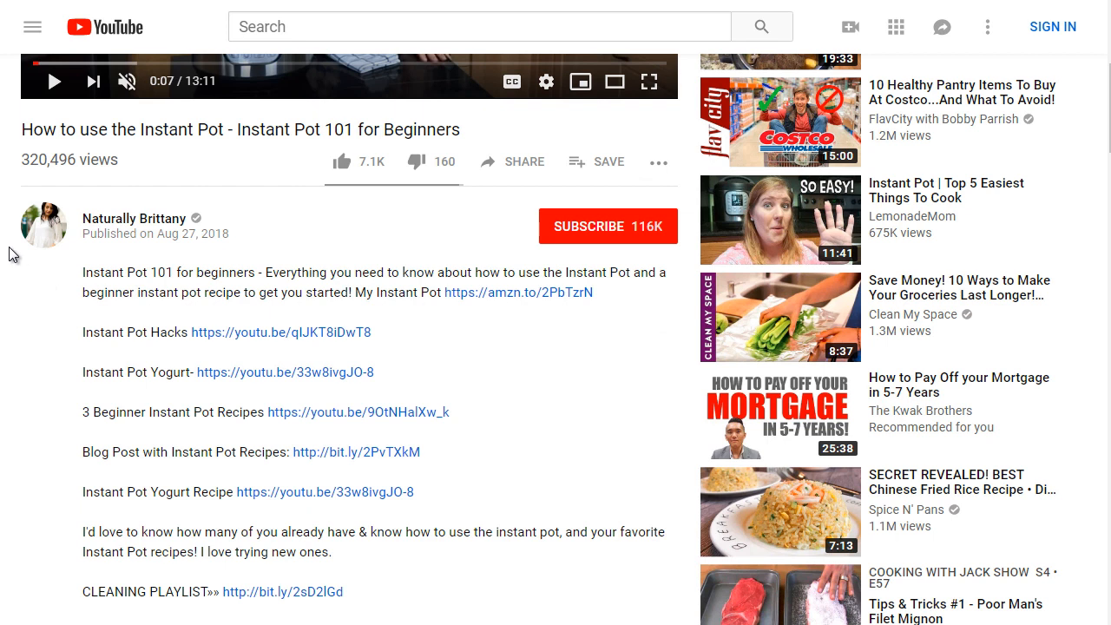
{"action": "scroll", "coordinate": [9, 253], "scroll_direction": "up", "scroll_amount": 1}
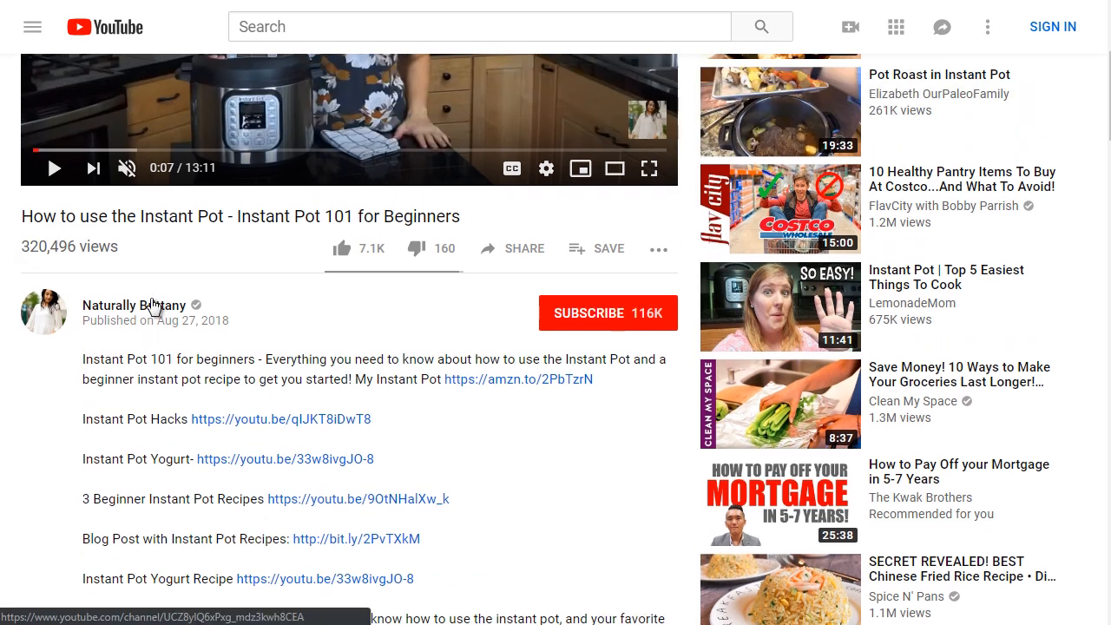
Open the video creator's channel in a new tab, pause its featured video and look over the home page.
{"action": "right_click", "coordinate": [152, 311]}
{"action": "left_click", "coordinate": [198, 315]}
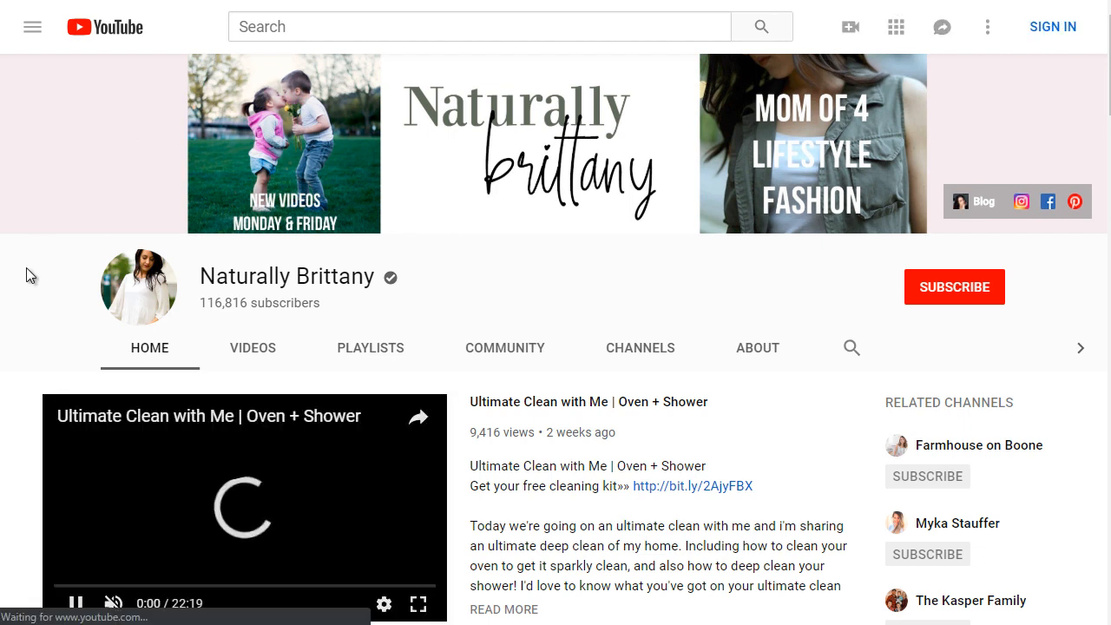
{"action": "scroll", "coordinate": [52, 391], "scroll_direction": "down", "scroll_amount": 1}
{"action": "left_click", "coordinate": [75, 514]}
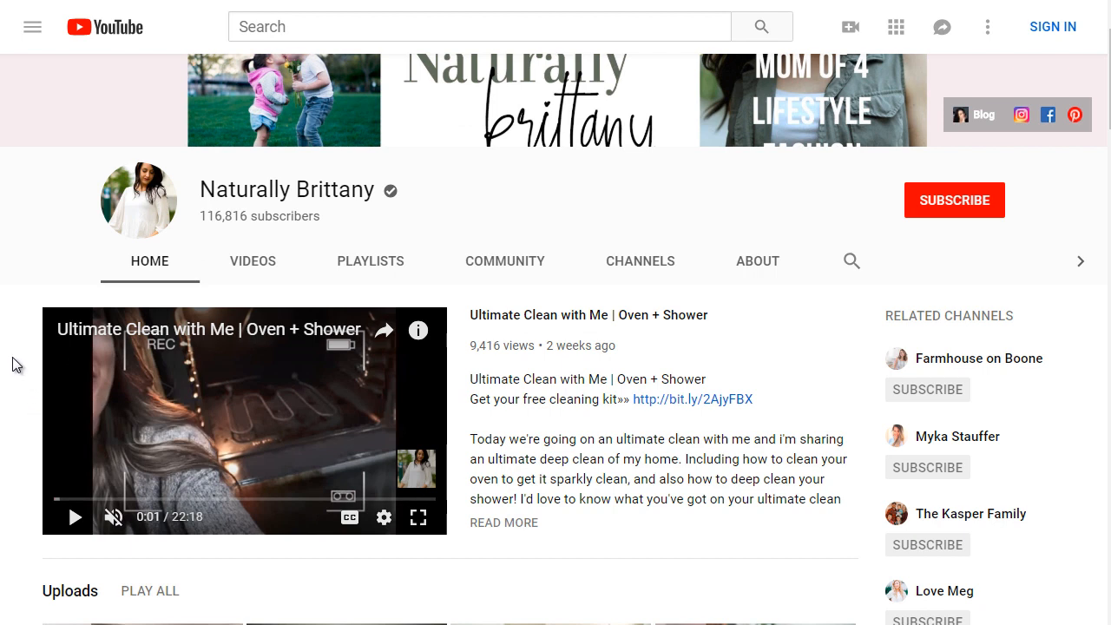
{"action": "scroll", "coordinate": [13, 364], "scroll_direction": "up", "scroll_amount": 1}
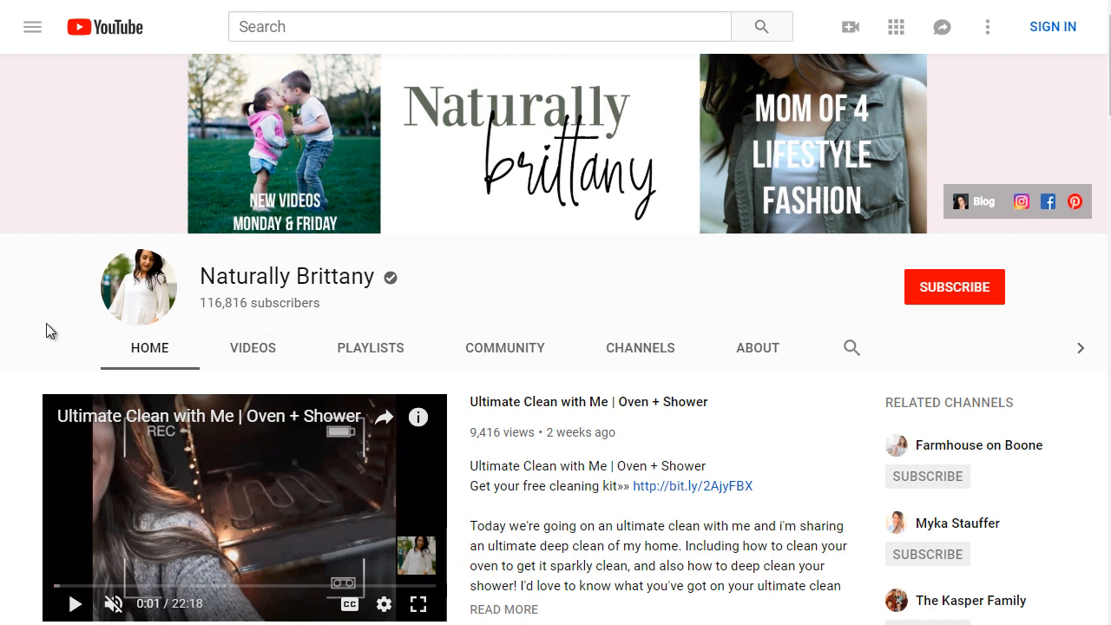
{"action": "scroll", "coordinate": [20, 364], "scroll_direction": "down", "scroll_amount": 2}
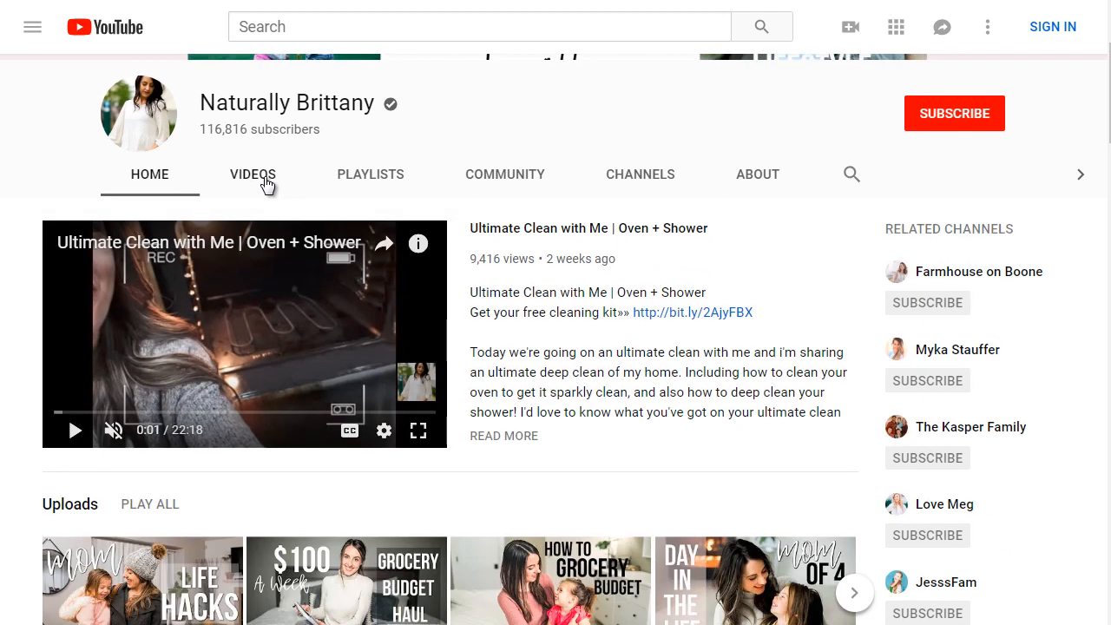
Open the channel's list of uploaded videos and examine the topics, titles and view counts.
{"action": "left_click", "coordinate": [267, 184]}
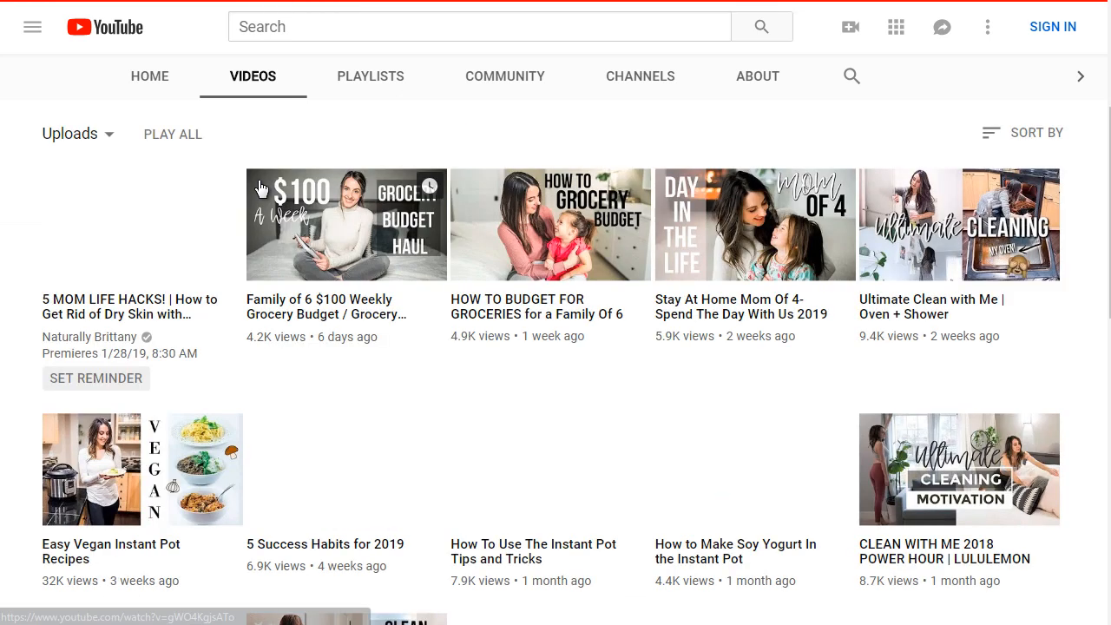
{"action": "scroll", "coordinate": [338, 269], "scroll_direction": "down", "scroll_amount": 5}
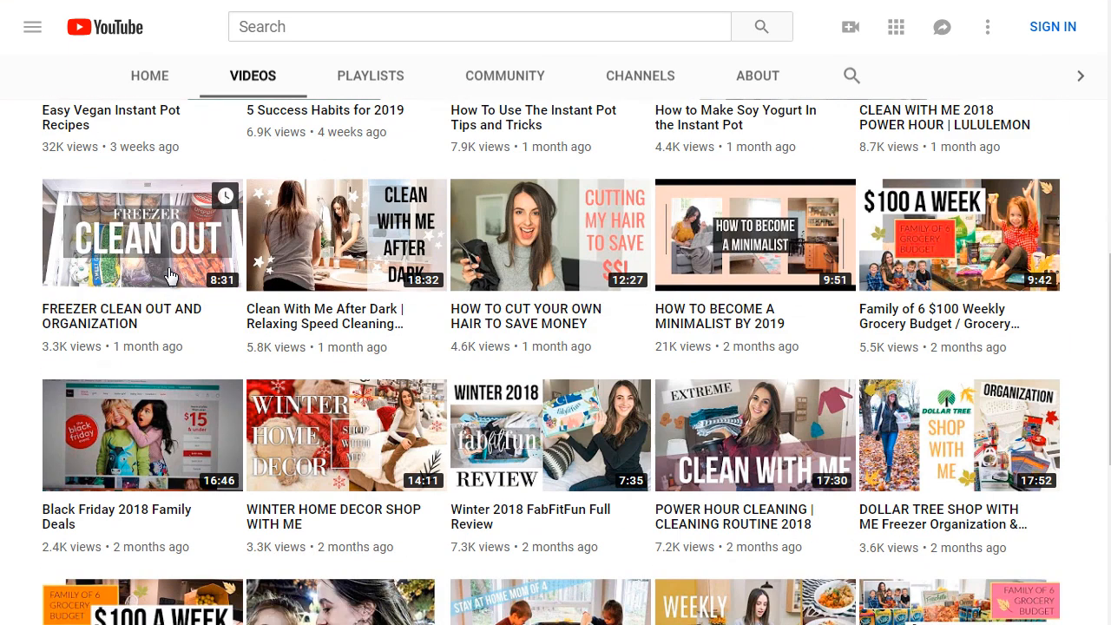
{"action": "scroll", "coordinate": [148, 282], "scroll_direction": "down", "scroll_amount": 1}
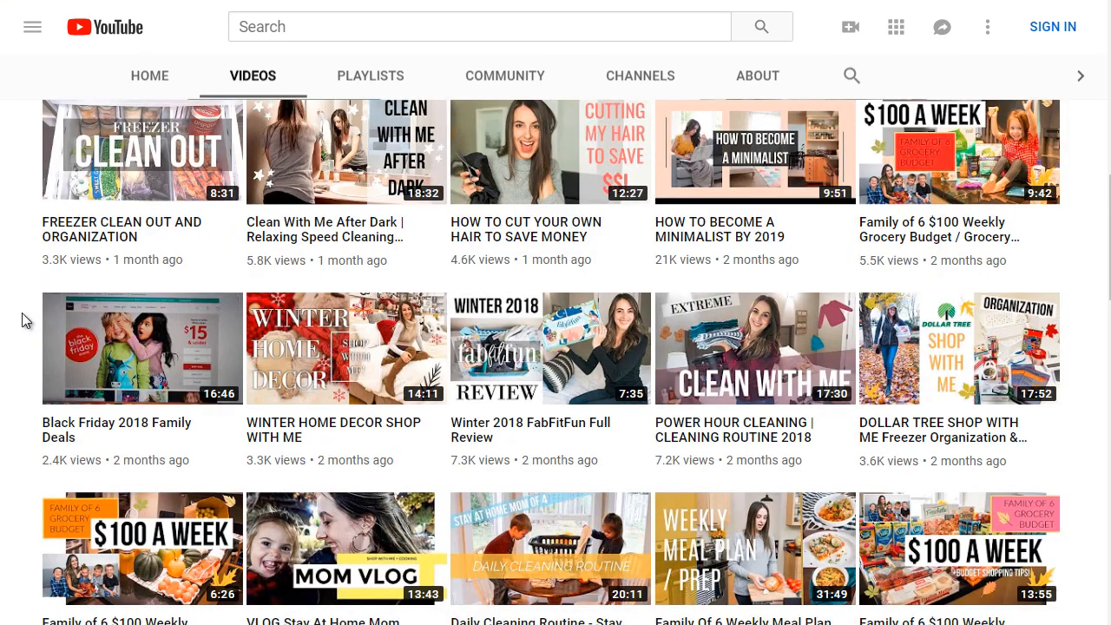
{"action": "scroll", "coordinate": [23, 320], "scroll_direction": "down", "scroll_amount": 3}
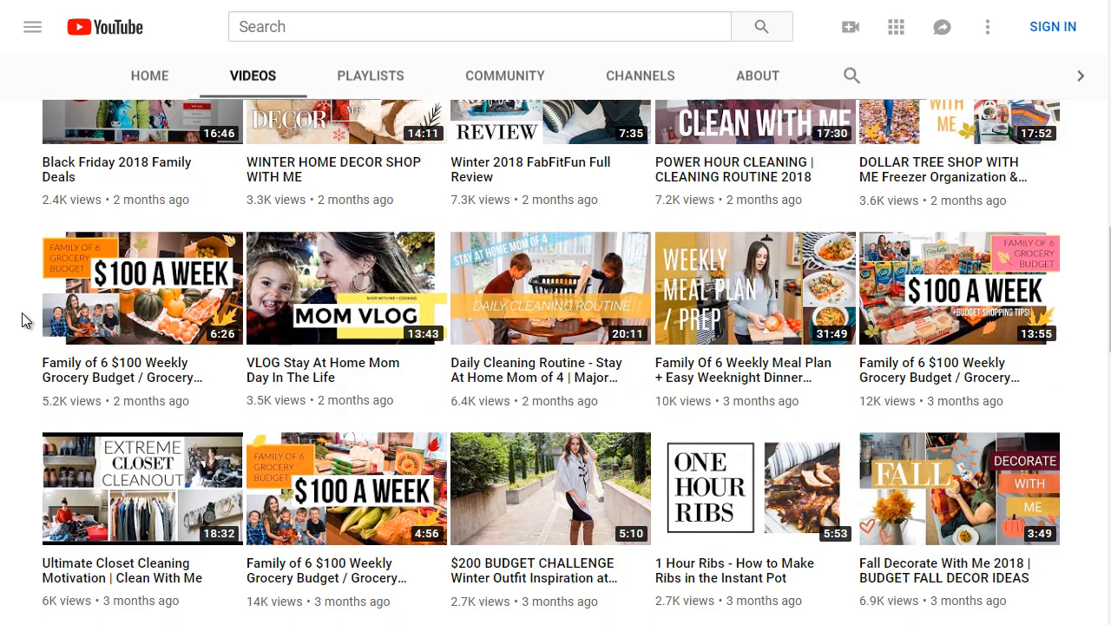
{"action": "scroll", "coordinate": [23, 319], "scroll_direction": "down", "scroll_amount": 2}
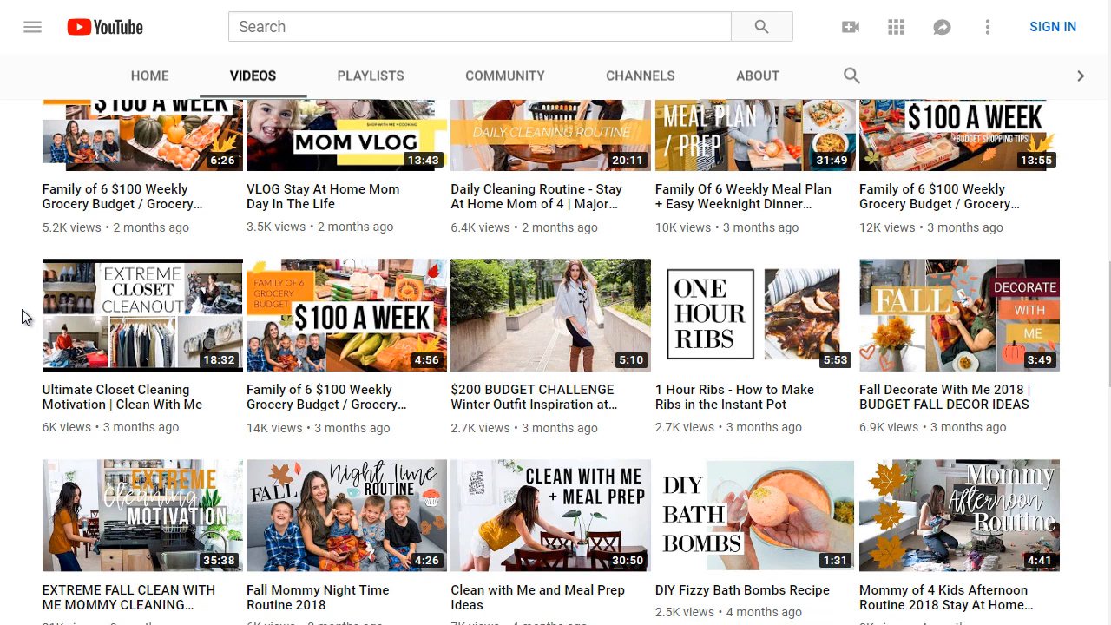
{"action": "scroll", "coordinate": [22, 309], "scroll_direction": "down", "scroll_amount": 2}
{"action": "scroll", "coordinate": [22, 309], "scroll_direction": "down", "scroll_amount": 2}
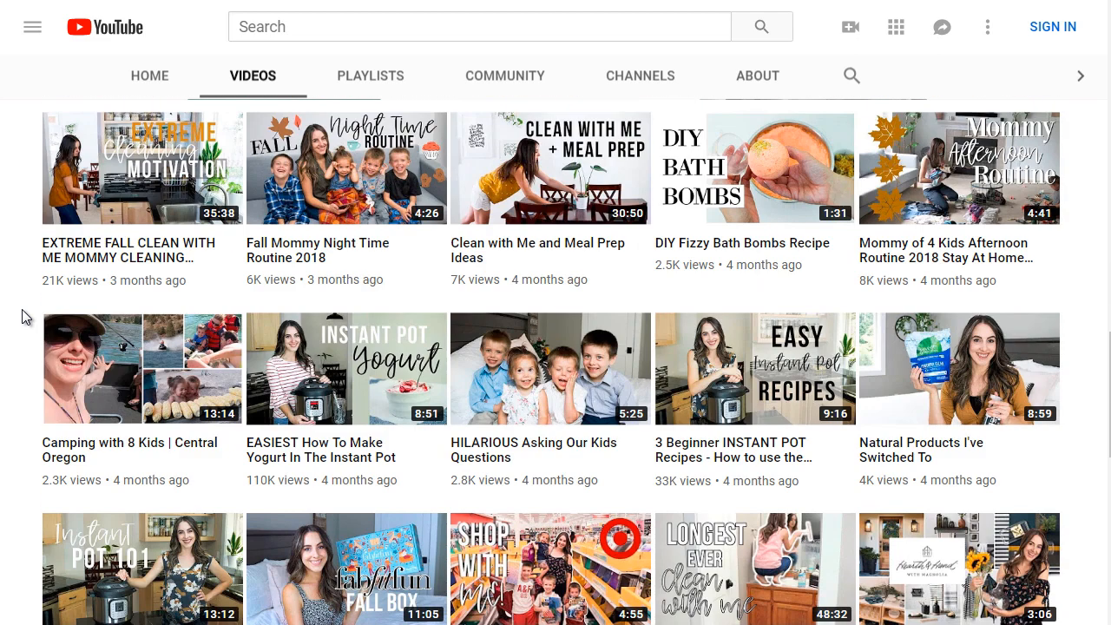
{"action": "scroll", "coordinate": [22, 308], "scroll_direction": "up", "scroll_amount": 12}
{"action": "scroll", "coordinate": [21, 309], "scroll_direction": "up", "scroll_amount": 8}
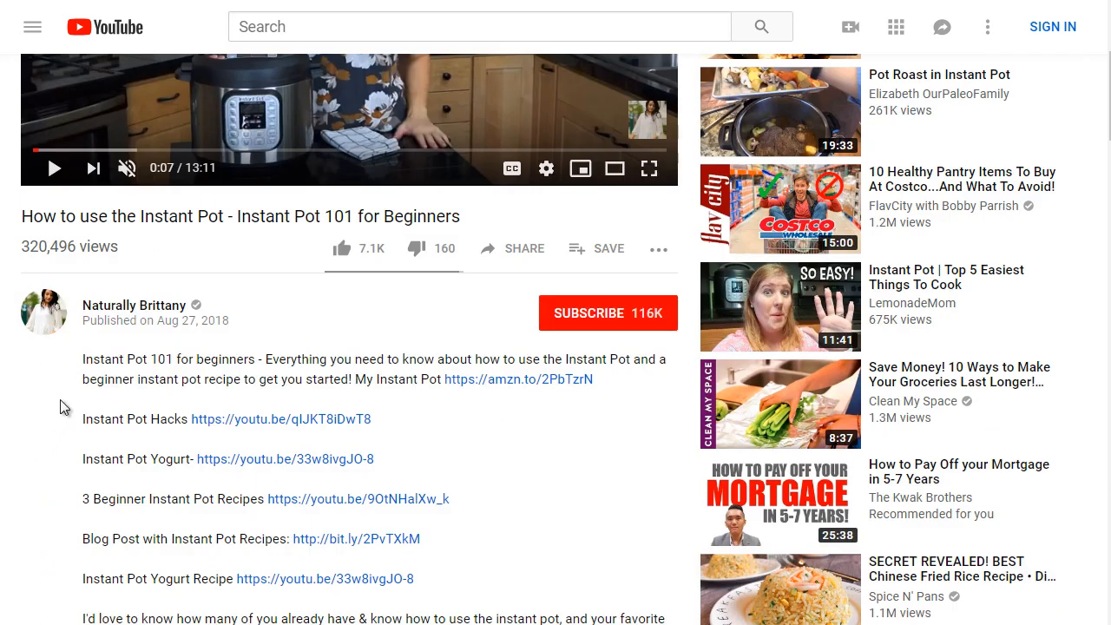
Back on the Instant Pot 101 video page, review the description and its links once more.
{"action": "scroll", "coordinate": [60, 407], "scroll_direction": "down", "scroll_amount": 5}
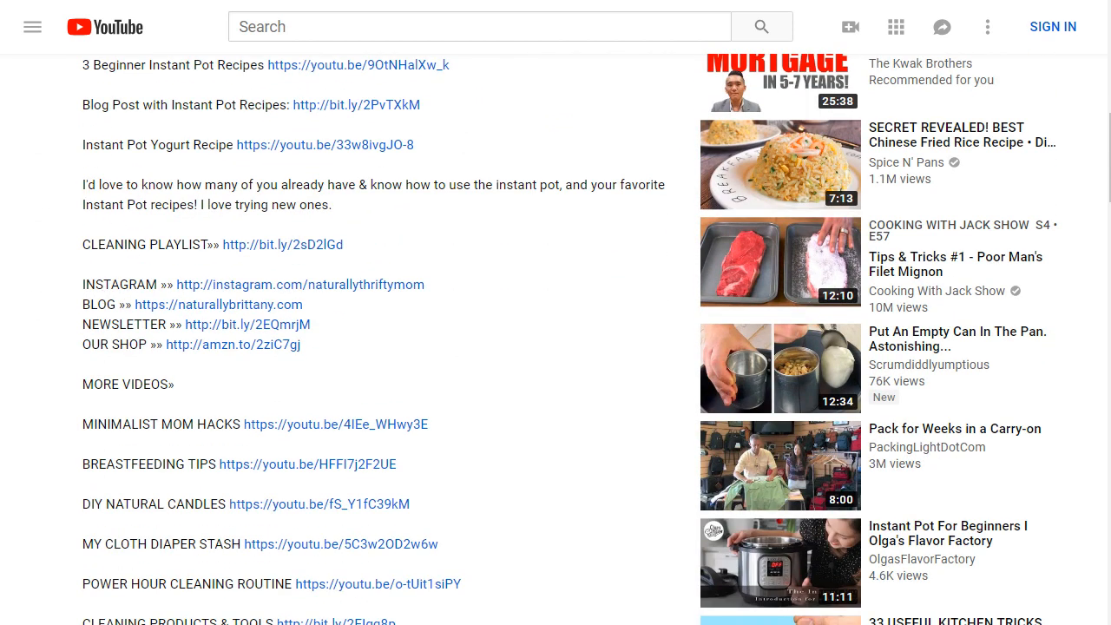
{"action": "scroll", "coordinate": [37, 249], "scroll_direction": "up", "scroll_amount": 7}
{"action": "scroll", "coordinate": [36, 249], "scroll_direction": "up", "scroll_amount": 1}
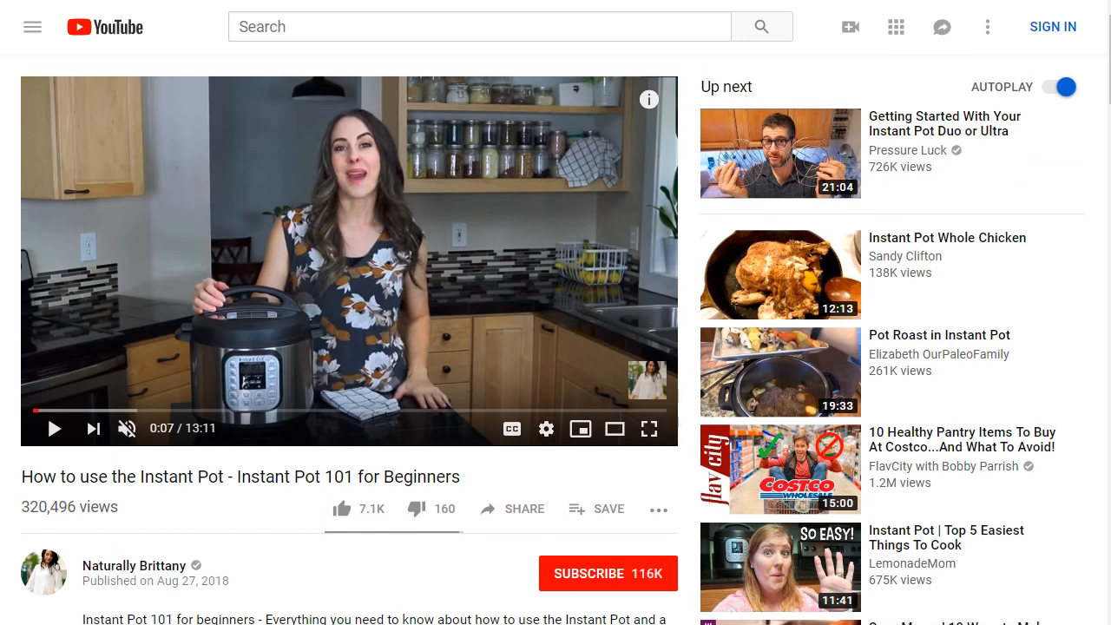
Switch to the video "INSTANT POT CHICKEN COOK WITH ME, MEAL PLANNING, MEAL PREPPING", mute it and pause it.
{"action": "key", "text": "alt+Left"}
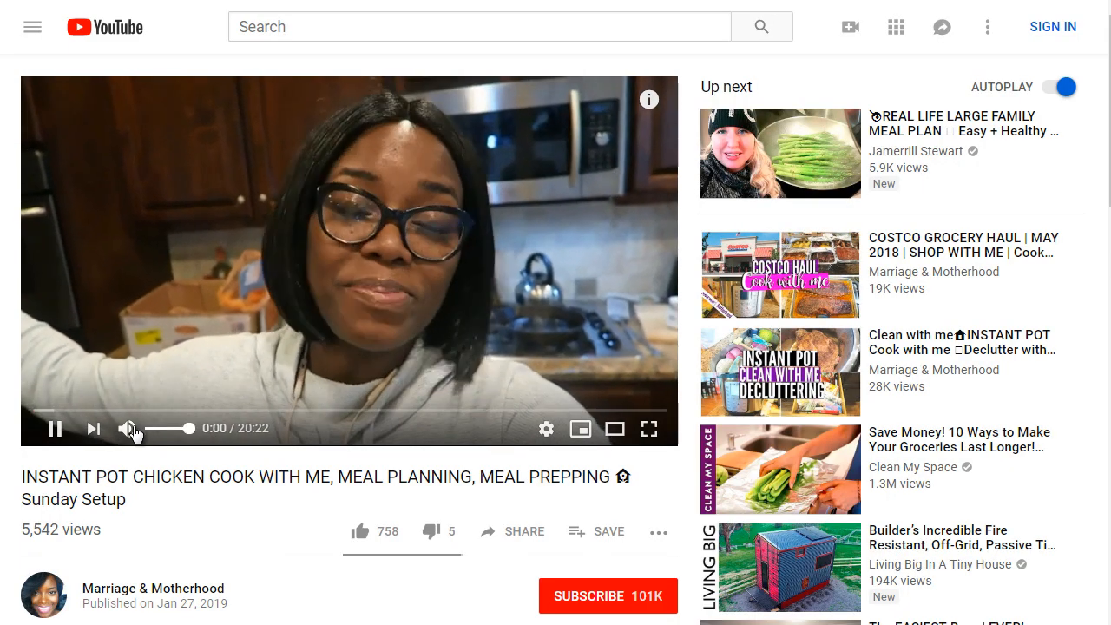
{"action": "left_click", "coordinate": [127, 427]}
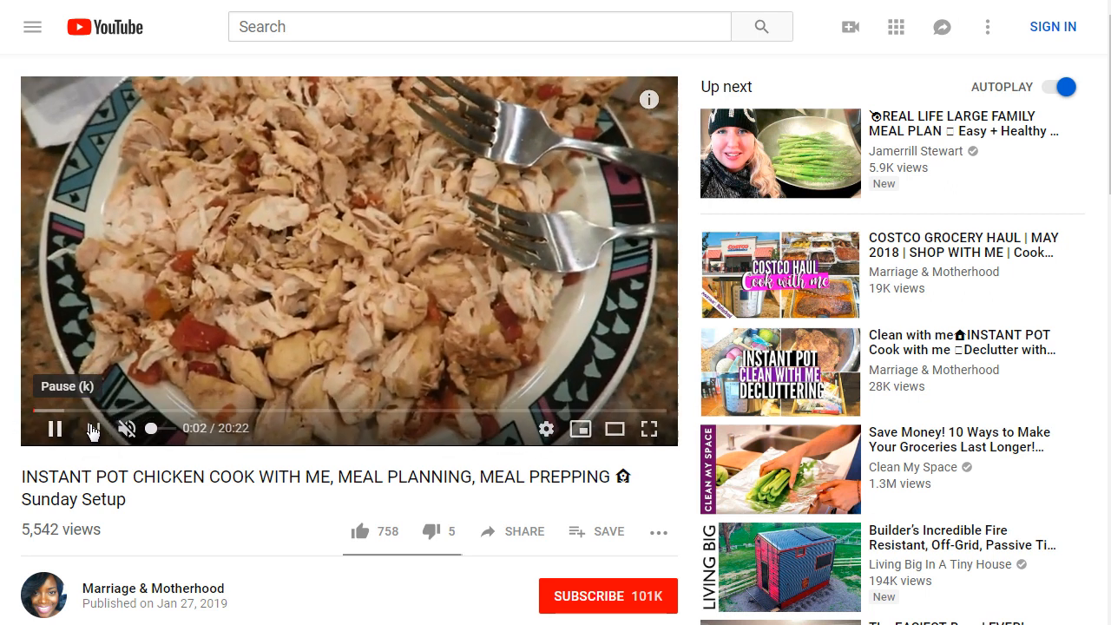
{"action": "left_click", "coordinate": [48, 431]}
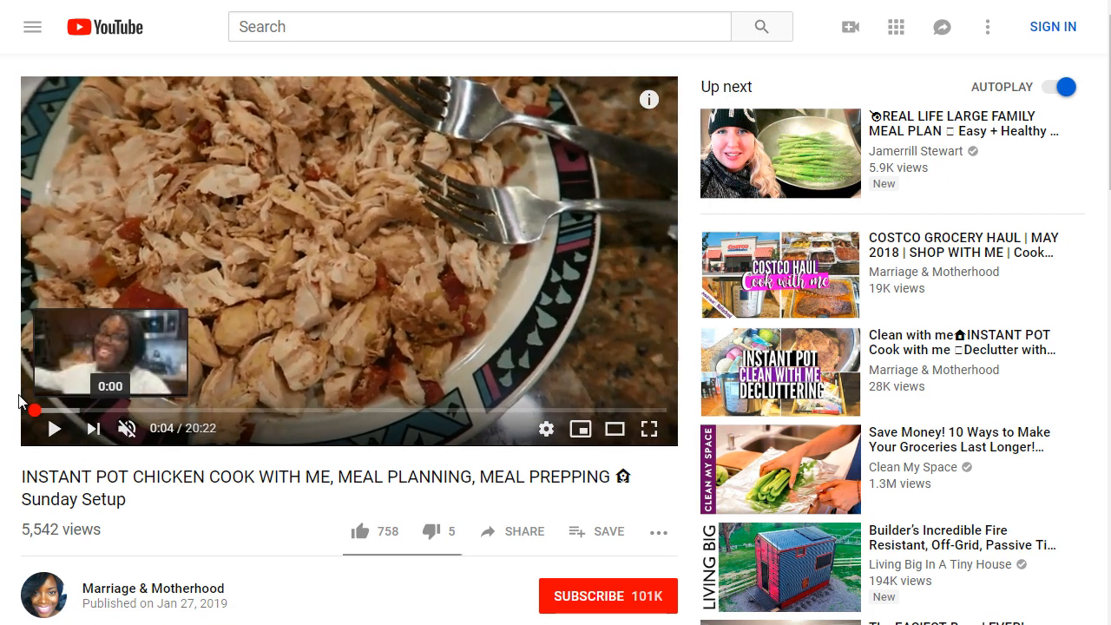
Look over the chicken video's title, view count, short description and first comments.
{"action": "scroll", "coordinate": [7, 394], "scroll_direction": "down", "scroll_amount": 3}
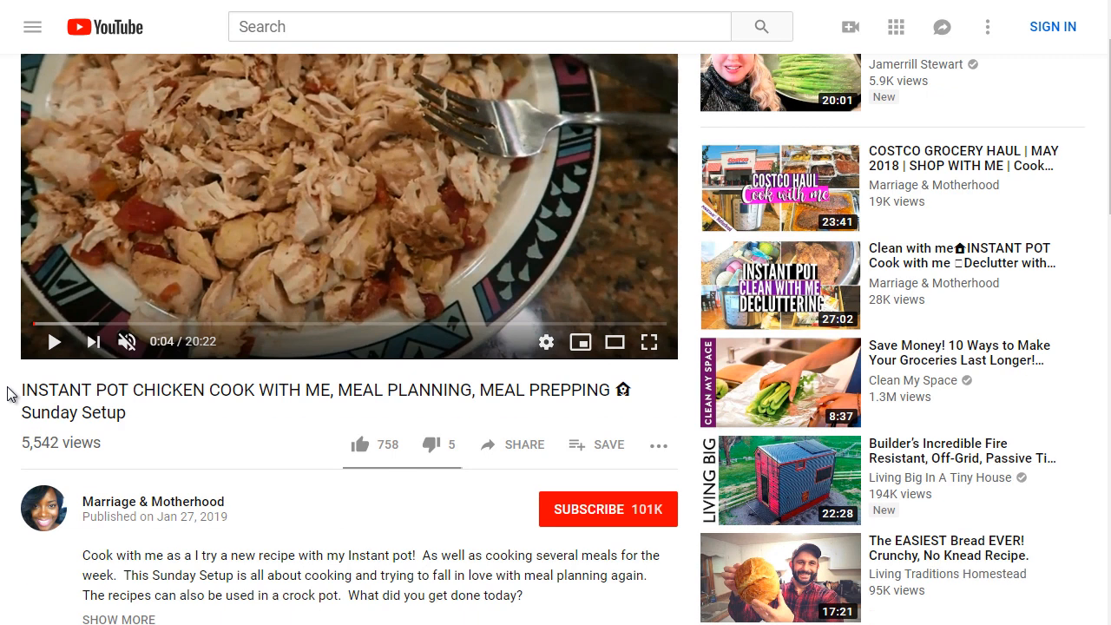
{"action": "scroll", "coordinate": [7, 394], "scroll_direction": "down", "scroll_amount": 1}
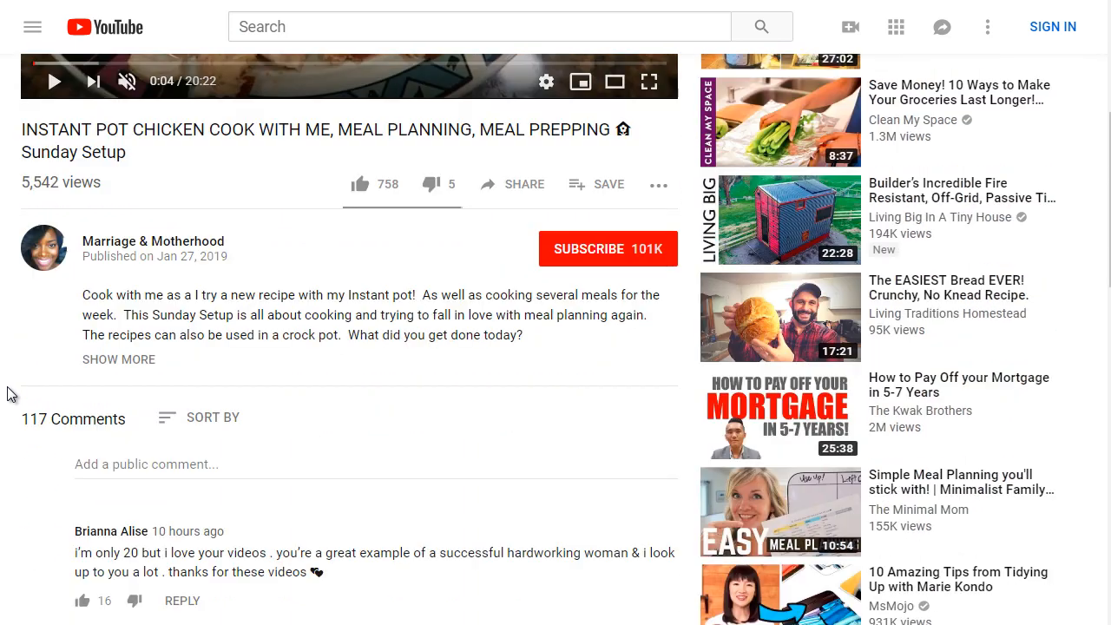
{"action": "scroll", "coordinate": [7, 395], "scroll_direction": "up", "scroll_amount": 1}
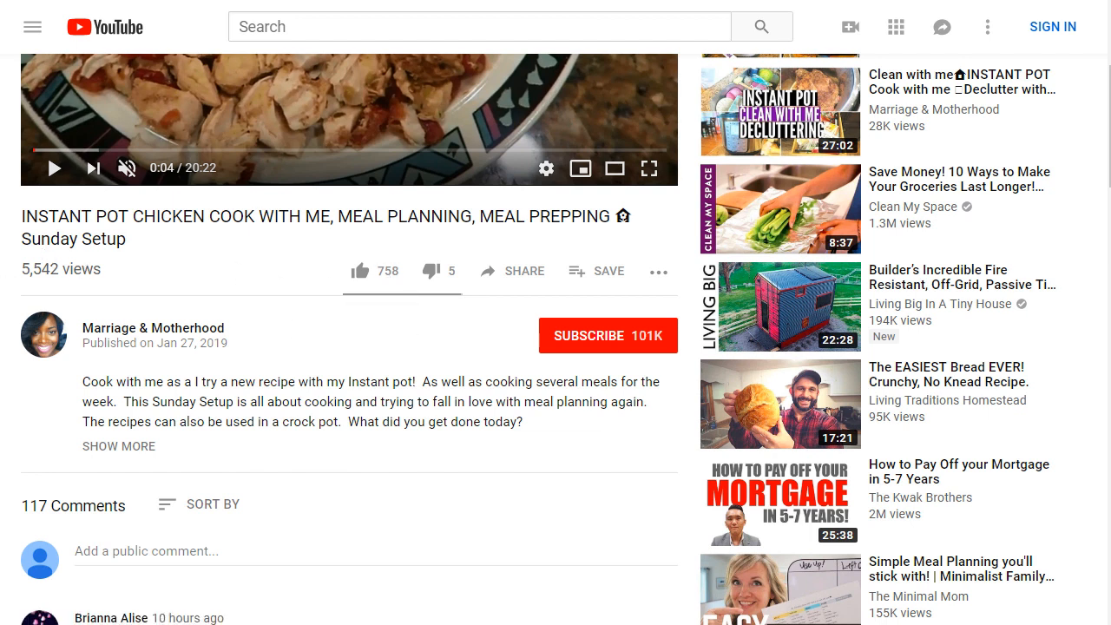
Return to the Instant Pot 101 video and highlight its running time to compare it with the chicken video.
{"action": "key", "text": "alt+Left"}
{"action": "scroll", "coordinate": [261, 174], "scroll_direction": "down", "scroll_amount": 3}
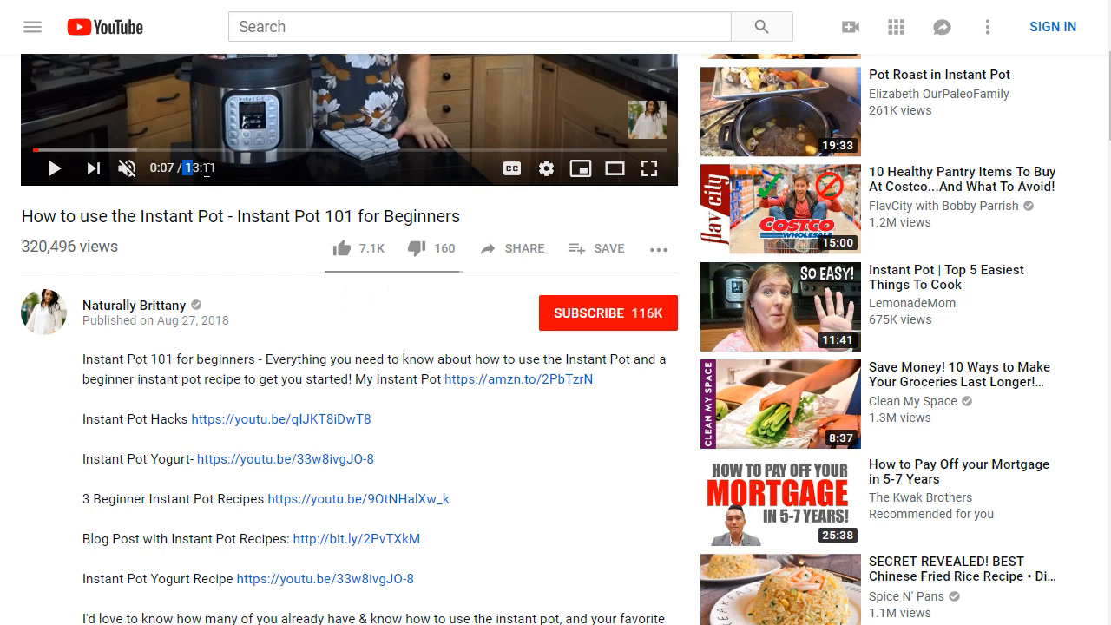
{"action": "left_click_drag", "start_coordinate": [185, 167], "coordinate": [149, 167]}
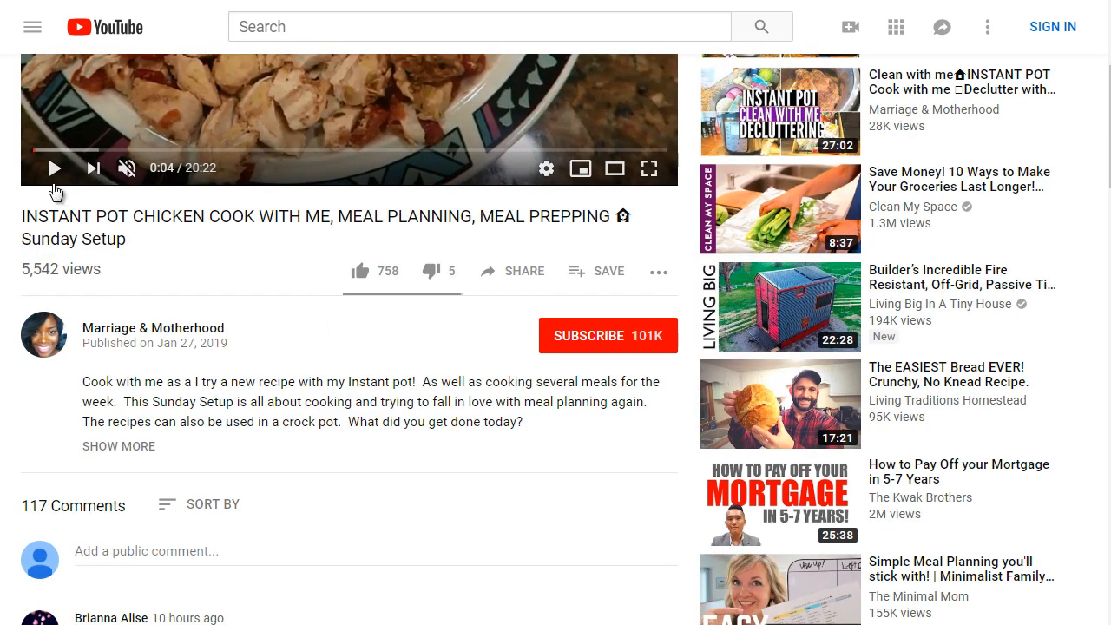
On the chicken video page, examine the title, view count, publishing date and opening of the description.
{"action": "scroll", "coordinate": [12, 221], "scroll_direction": "up", "scroll_amount": 2}
{"action": "scroll", "coordinate": [11, 221], "scroll_direction": "down", "scroll_amount": 1}
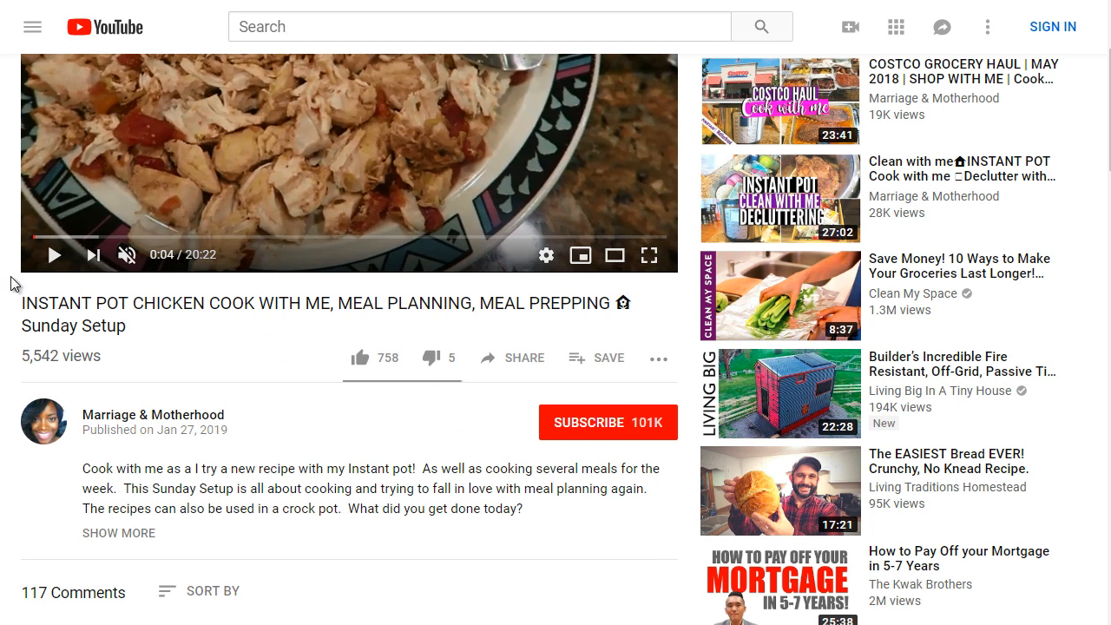
{"action": "scroll", "coordinate": [11, 284], "scroll_direction": "down", "scroll_amount": 1}
{"action": "scroll", "coordinate": [11, 288], "scroll_direction": "down", "scroll_amount": 1}
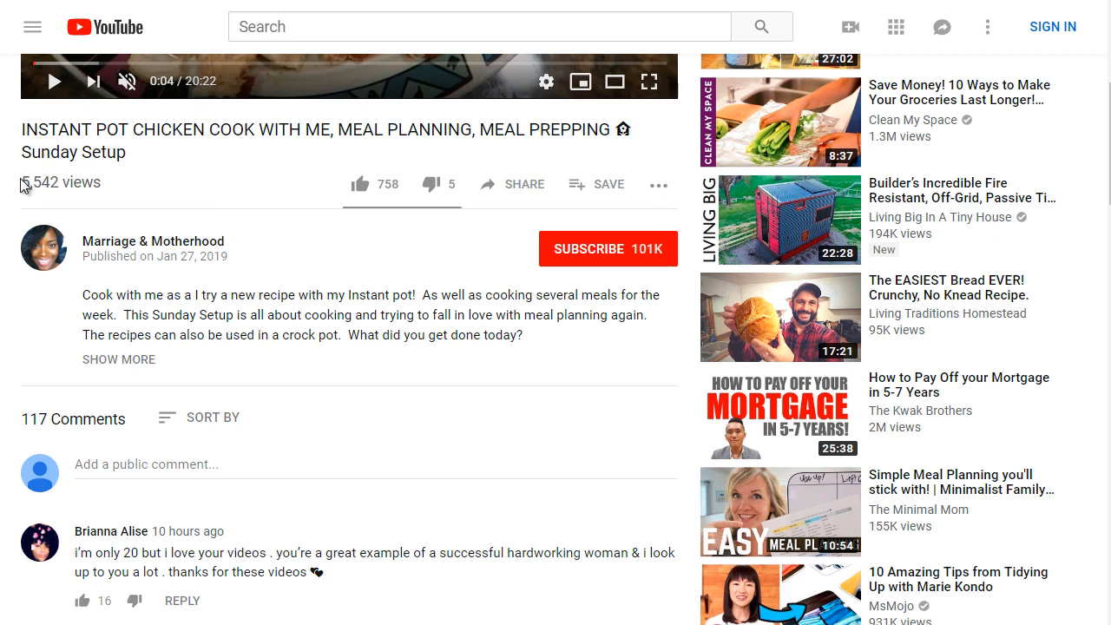
{"action": "key", "text": "ctrl+a"}
{"action": "left_click", "coordinate": [119, 194]}
{"action": "scroll", "coordinate": [17, 182], "scroll_direction": "down", "scroll_amount": 1}
{"action": "scroll", "coordinate": [17, 182], "scroll_direction": "up", "scroll_amount": 1}
{"action": "scroll", "coordinate": [12, 165], "scroll_direction": "down", "scroll_amount": 2}
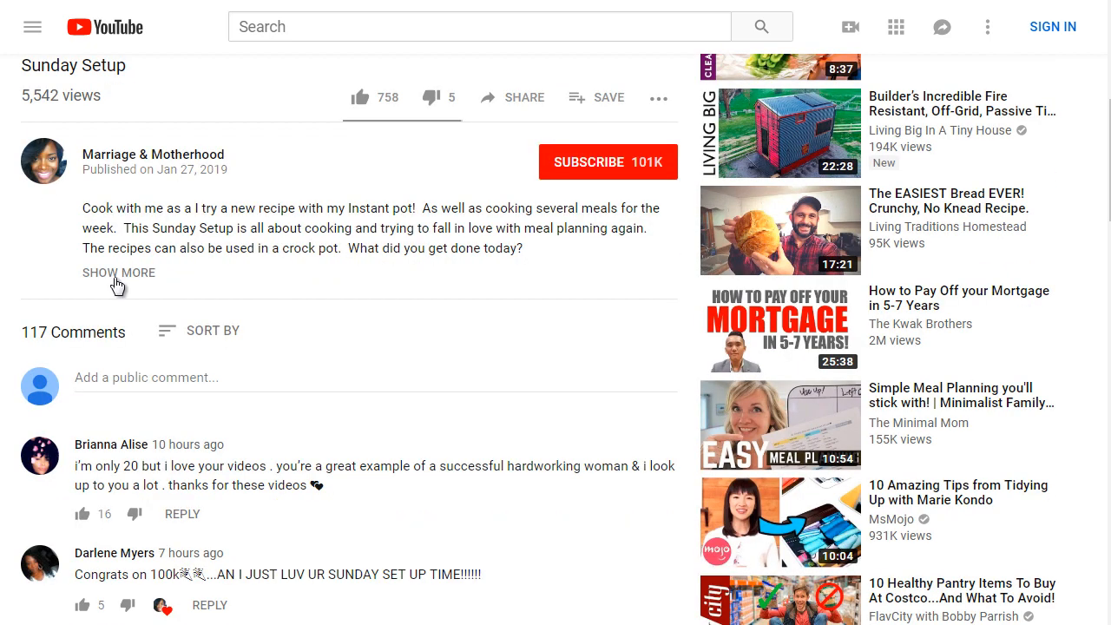
Expand the chicken video's description and read it through to the end, including its links and channel introduction.
{"action": "left_click", "coordinate": [112, 274]}
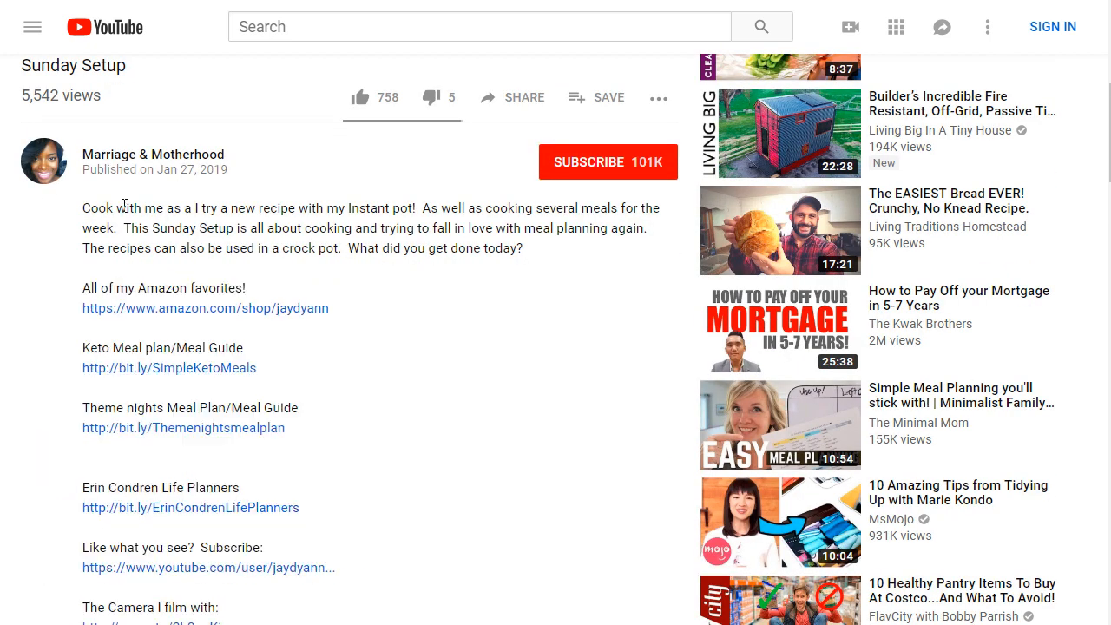
{"action": "left_click_drag", "start_coordinate": [418, 207], "coordinate": [347, 206]}
{"action": "left_click", "coordinate": [347, 205]}
{"action": "scroll", "coordinate": [188, 215], "scroll_direction": "down", "scroll_amount": 1}
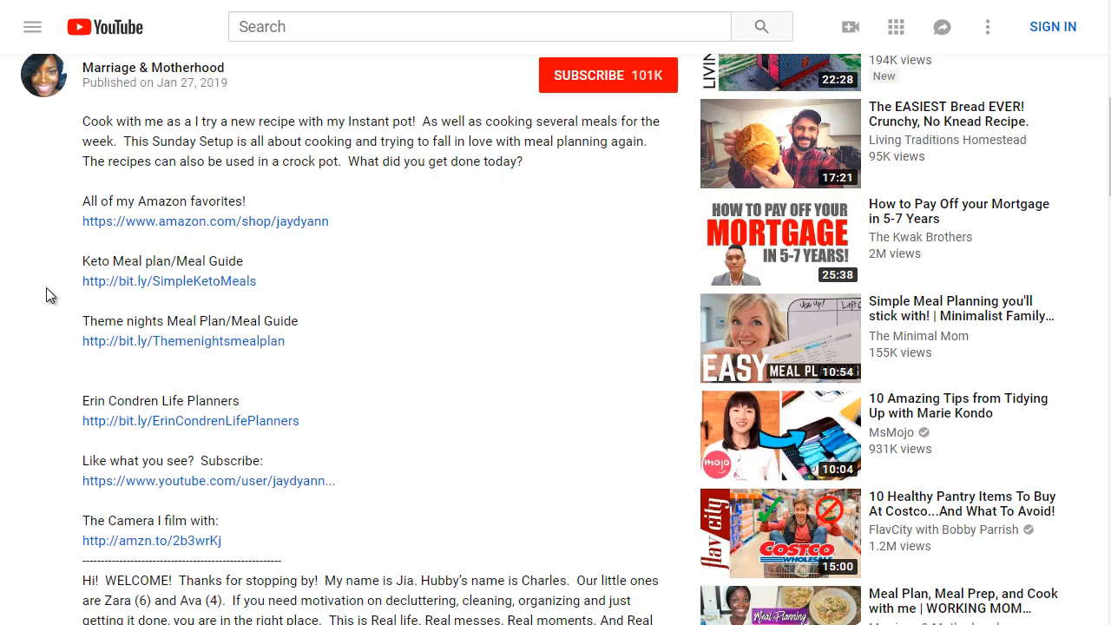
{"action": "scroll", "coordinate": [57, 262], "scroll_direction": "down", "scroll_amount": 1}
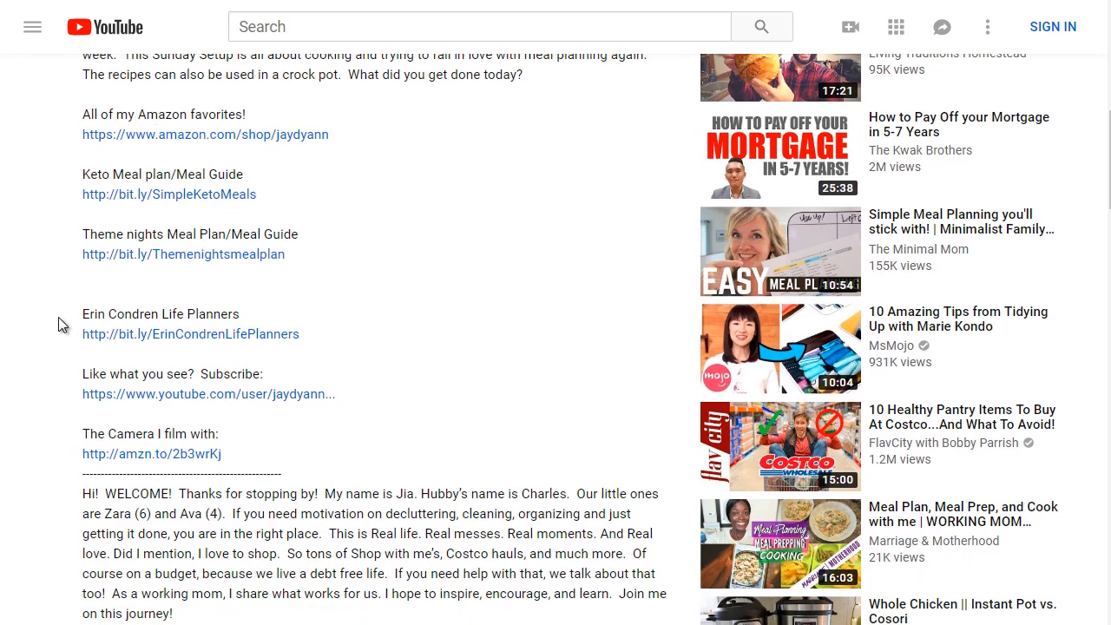
{"action": "scroll", "coordinate": [58, 317], "scroll_direction": "down", "scroll_amount": 3}
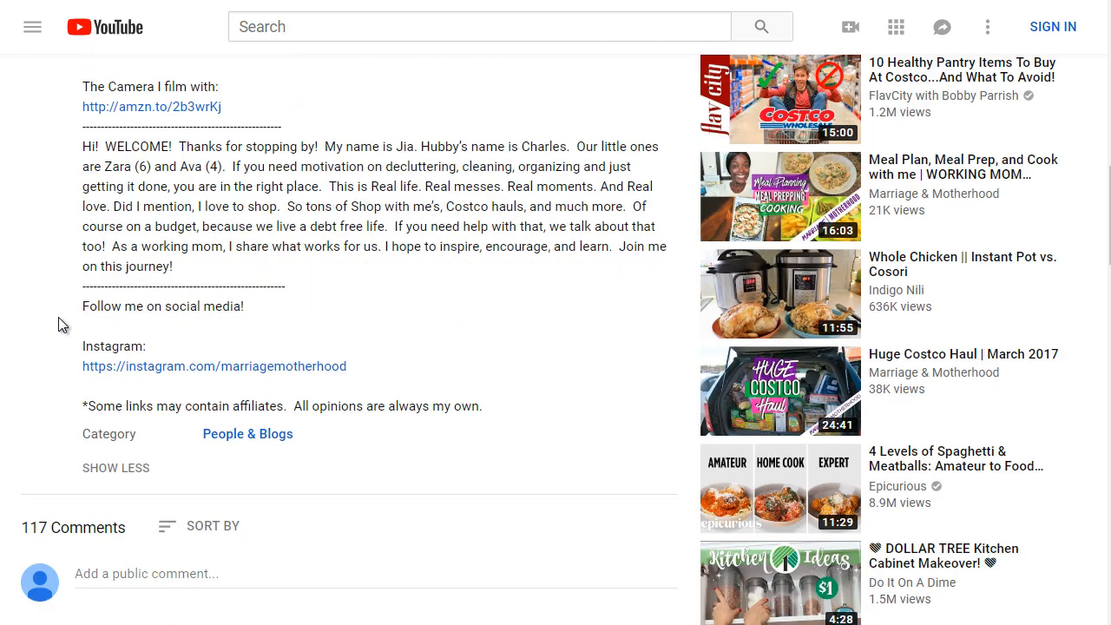
Go back to the chicken video's title above the description and highlight its text.
{"action": "scroll", "coordinate": [58, 317], "scroll_direction": "up", "scroll_amount": 5}
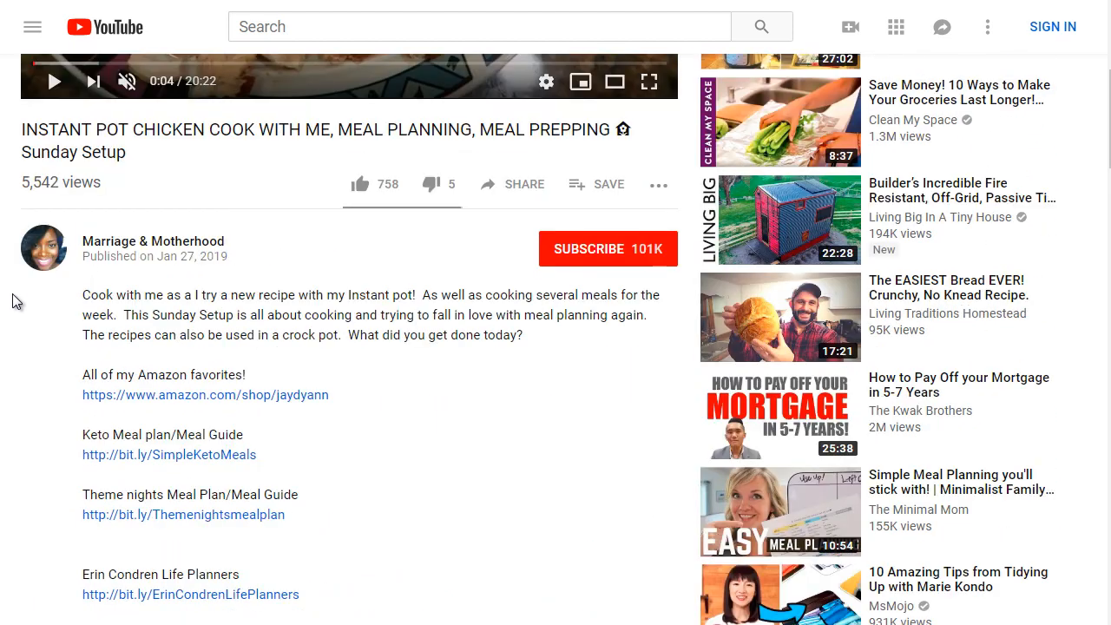
{"action": "scroll", "coordinate": [4, 292], "scroll_direction": "up", "scroll_amount": 2}
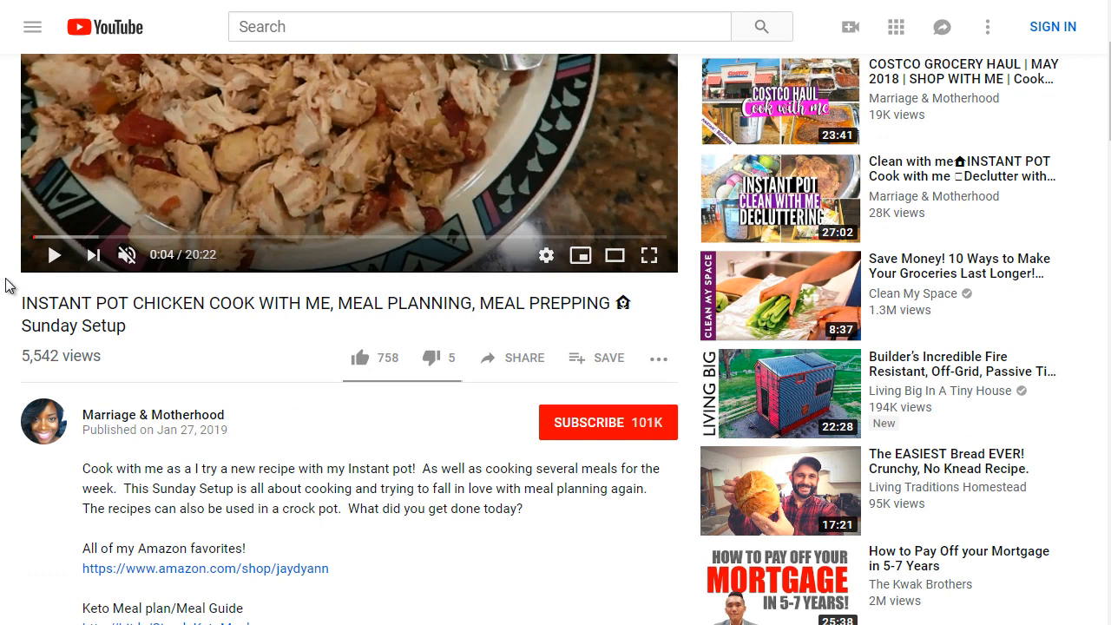
{"action": "scroll", "coordinate": [10, 289], "scroll_direction": "down", "scroll_amount": 1}
{"action": "left_click_drag", "start_coordinate": [141, 240], "coordinate": [13, 231]}
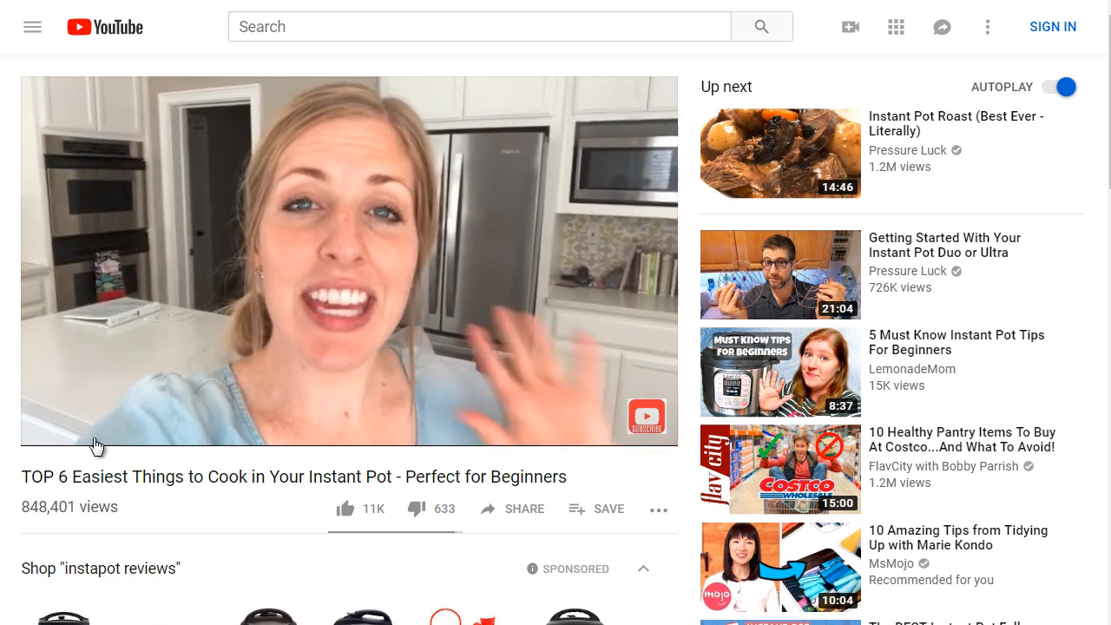
Pause and mute the video "TOP 6 Easiest Things to Cook in Your Instant Pot - Perfect for Beginners".
{"action": "left_click", "coordinate": [59, 434]}
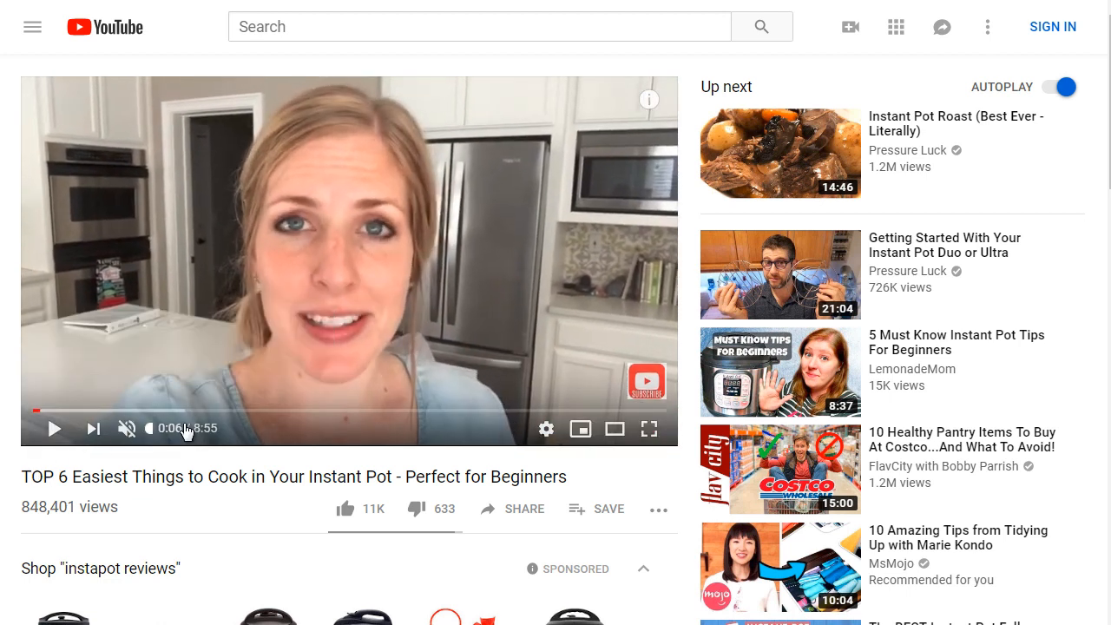
Look over the TOP 6 video's page, including its ratings, description opening and comments, and highlight the end of its title.
{"action": "scroll", "coordinate": [4, 447], "scroll_direction": "down", "scroll_amount": 1}
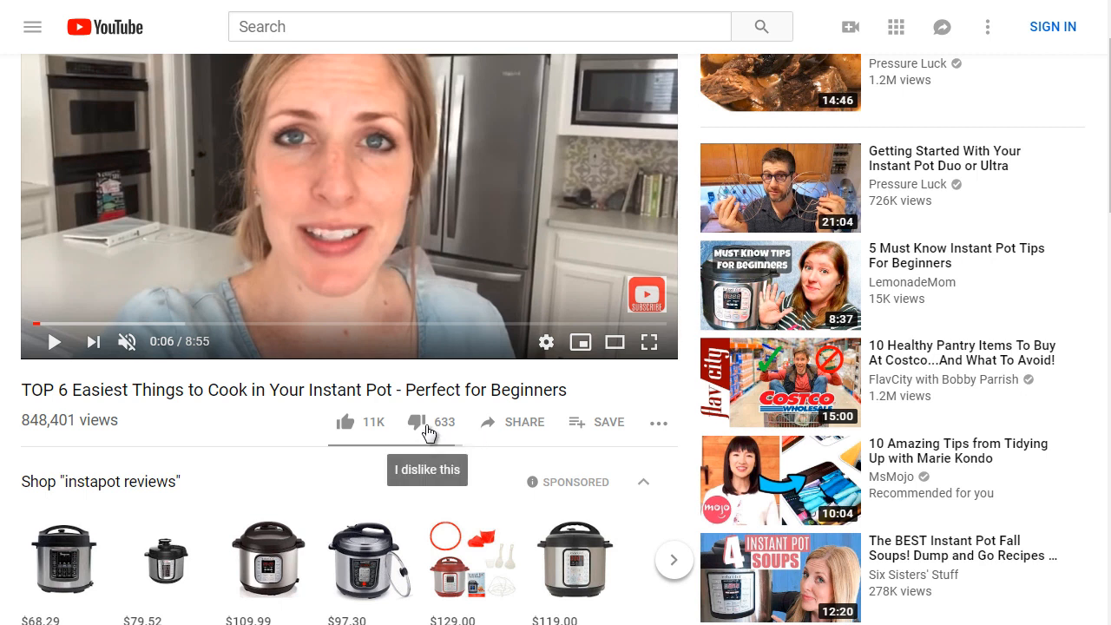
{"action": "scroll", "coordinate": [12, 423], "scroll_direction": "down", "scroll_amount": 6}
{"action": "scroll", "coordinate": [12, 423], "scroll_direction": "down", "scroll_amount": 4}
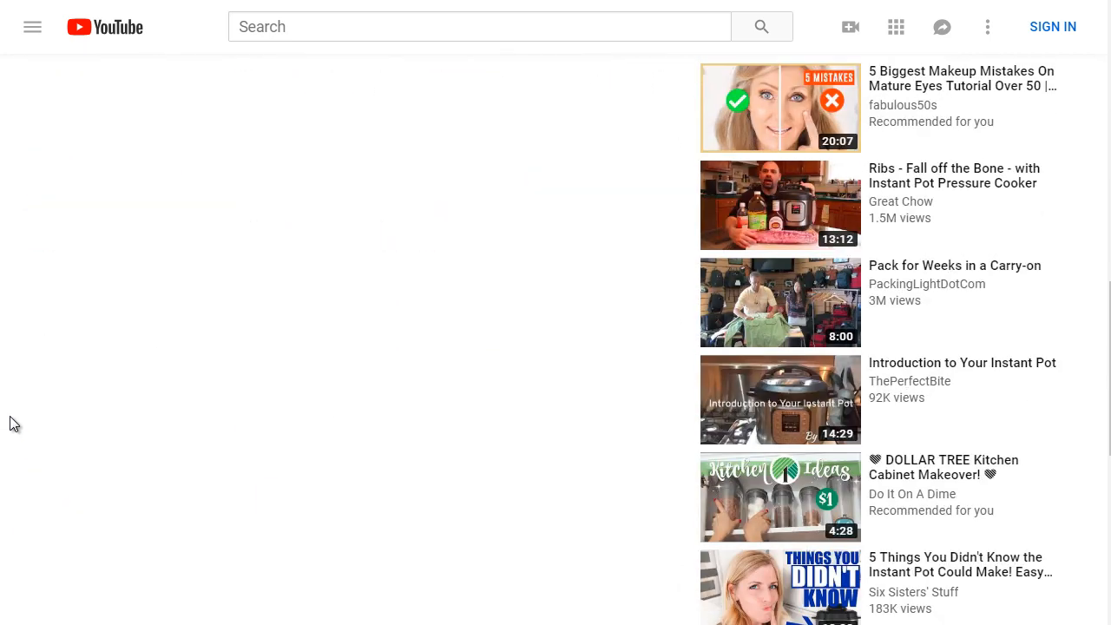
{"action": "scroll", "coordinate": [17, 423], "scroll_direction": "up", "scroll_amount": 1}
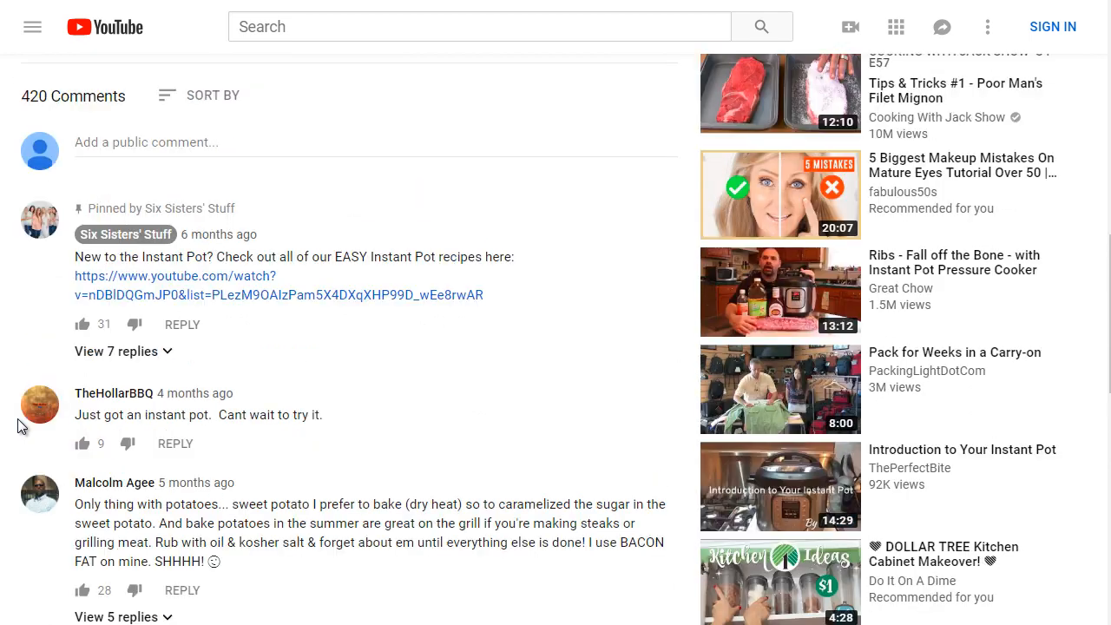
{"action": "scroll", "coordinate": [19, 425], "scroll_direction": "up", "scroll_amount": 10}
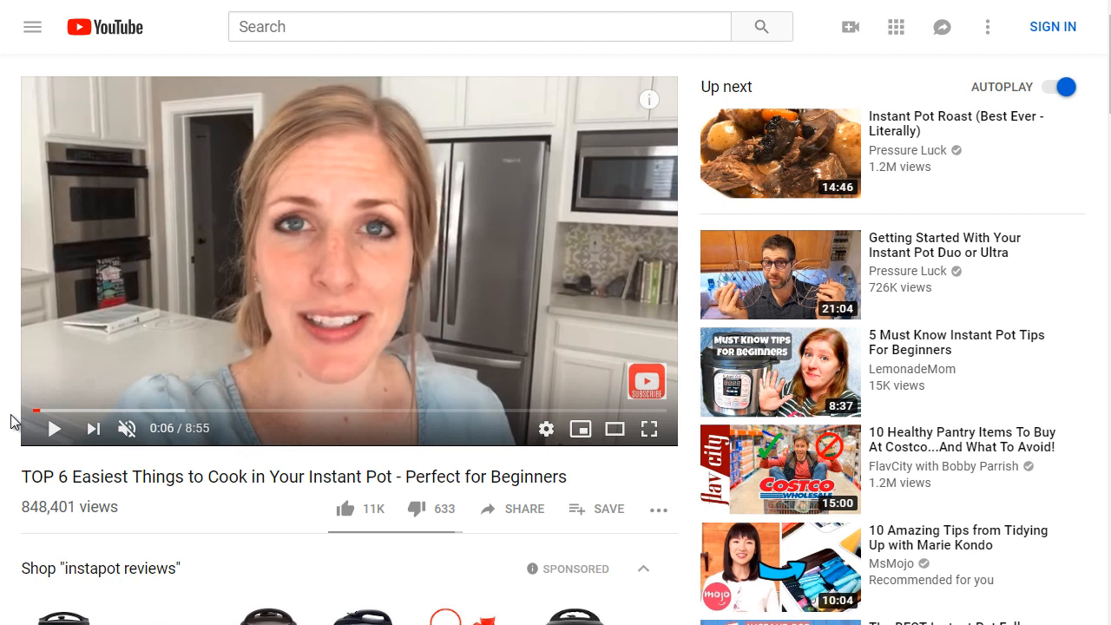
{"action": "scroll", "coordinate": [11, 422], "scroll_direction": "down", "scroll_amount": 5}
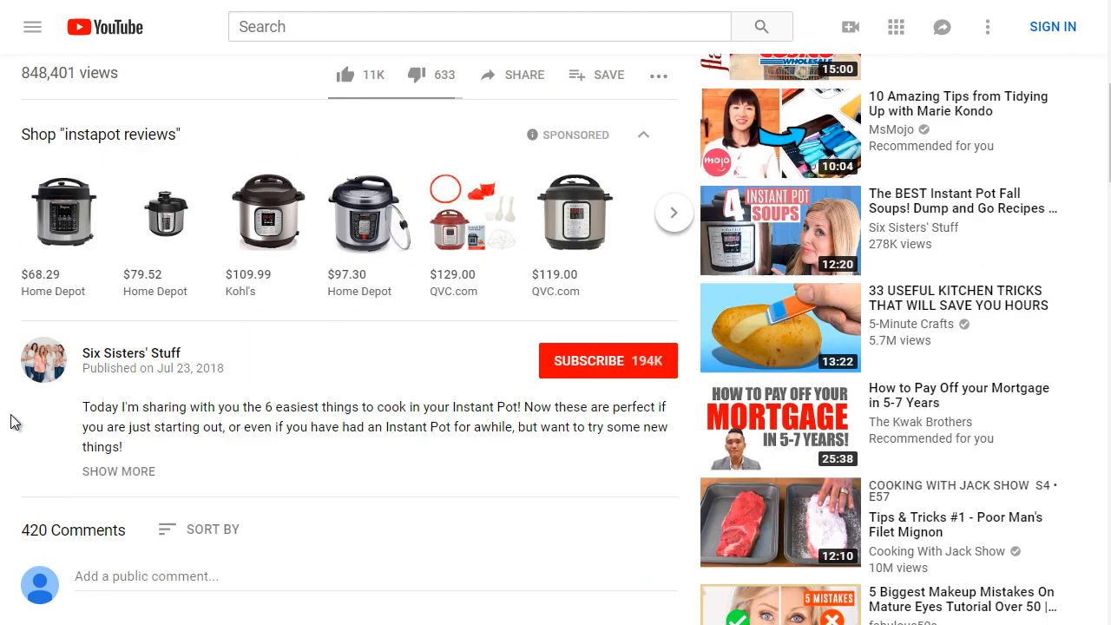
{"action": "scroll", "coordinate": [10, 422], "scroll_direction": "up", "scroll_amount": 4}
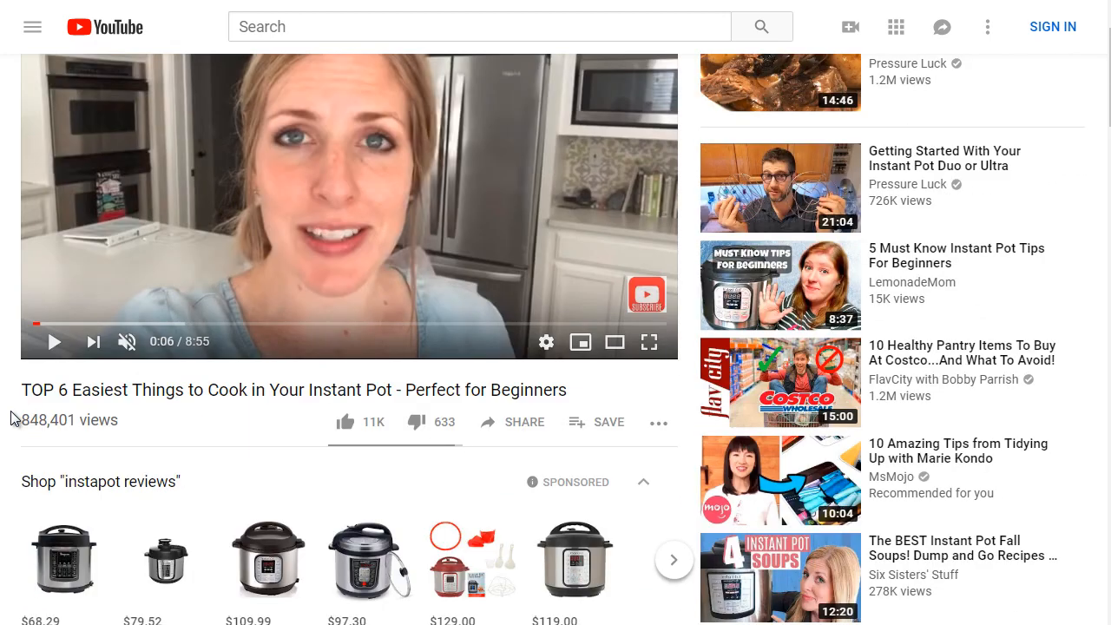
{"action": "left_click_drag", "start_coordinate": [545, 390], "coordinate": [560, 388]}
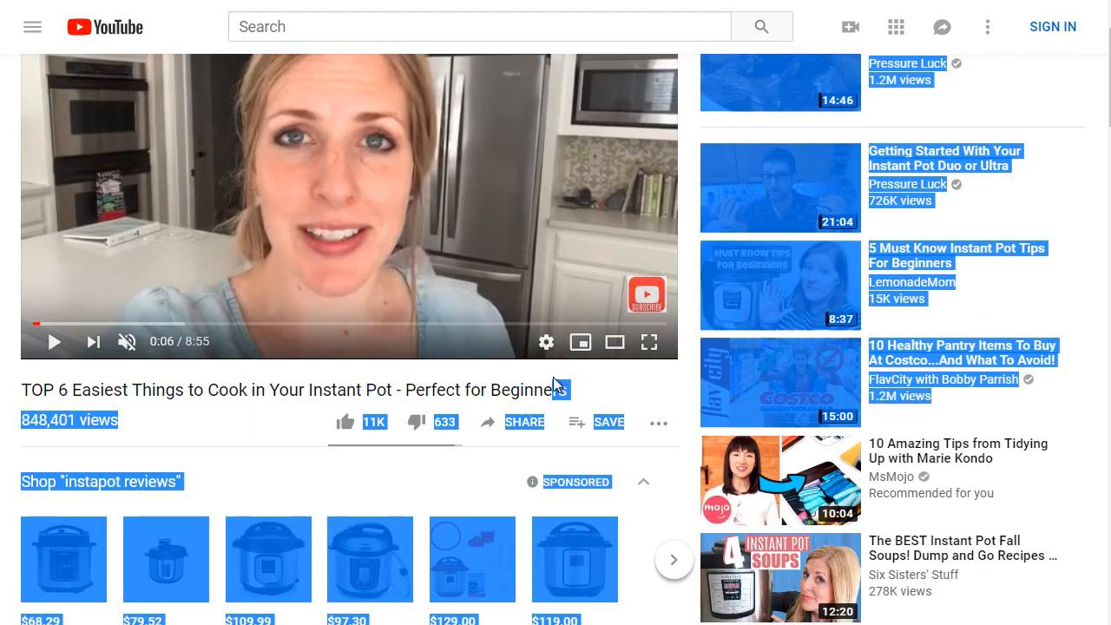
{"action": "left_click", "coordinate": [568, 390]}
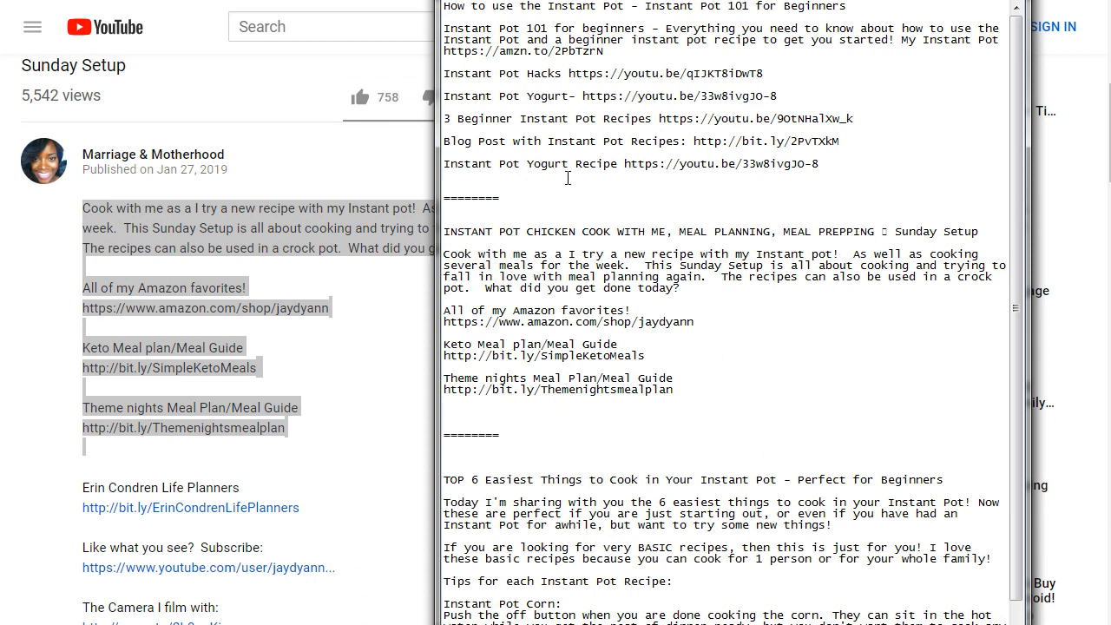
In the Notepad notes, highlight the collected text of the first video, followed by that of the chicken video.
{"action": "left_click_drag", "start_coordinate": [452, 0], "coordinate": [879, 173]}
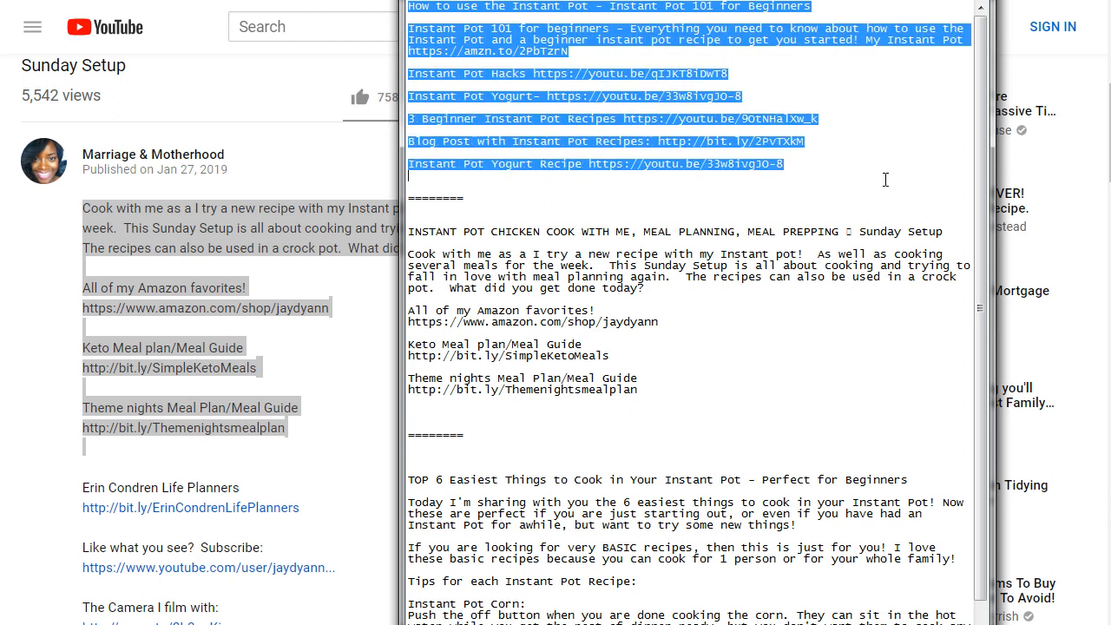
{"action": "left_click", "coordinate": [640, 382]}
{"action": "left_click_drag", "start_coordinate": [644, 385], "coordinate": [409, 229]}
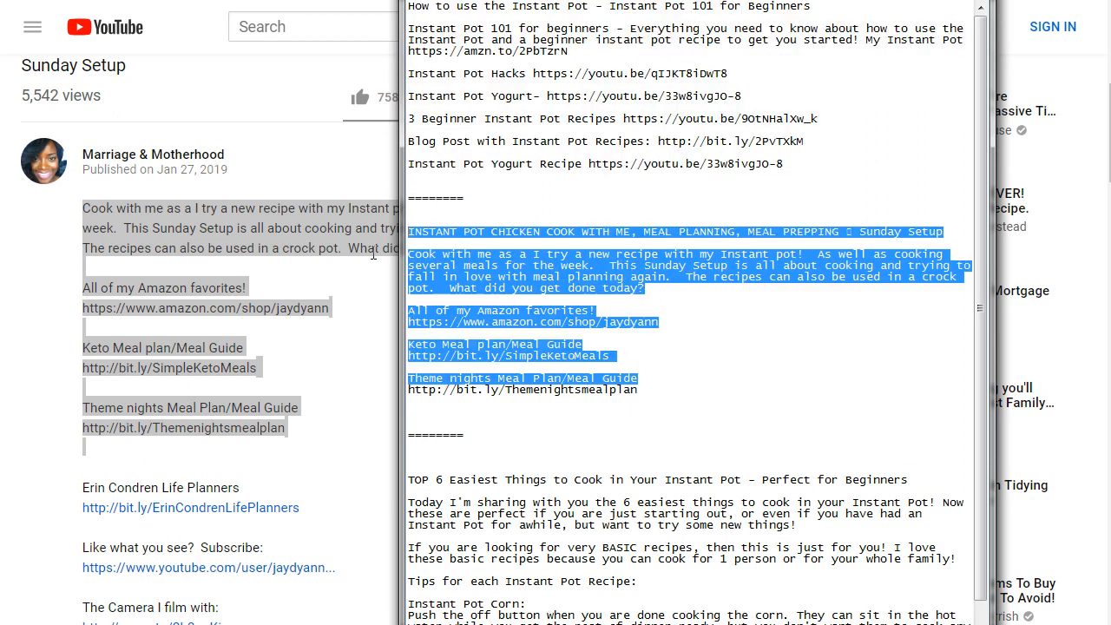
Widen the Notepad window so the notes wrap less, reposition it over the browser, and clear the text selection.
{"action": "scroll", "coordinate": [668, 374], "scroll_direction": "down", "scroll_amount": 1}
{"action": "left_click_drag", "start_coordinate": [668, 0], "coordinate": [669, 132]}
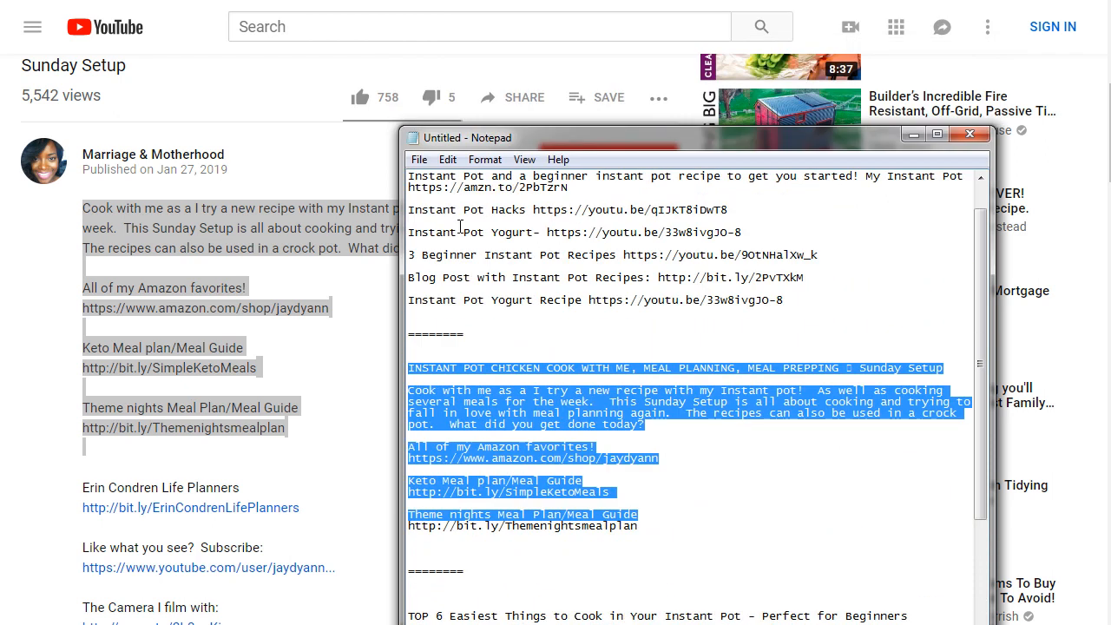
{"action": "left_click_drag", "start_coordinate": [397, 228], "coordinate": [153, 263]}
{"action": "left_click_drag", "start_coordinate": [573, 137], "coordinate": [613, 5]}
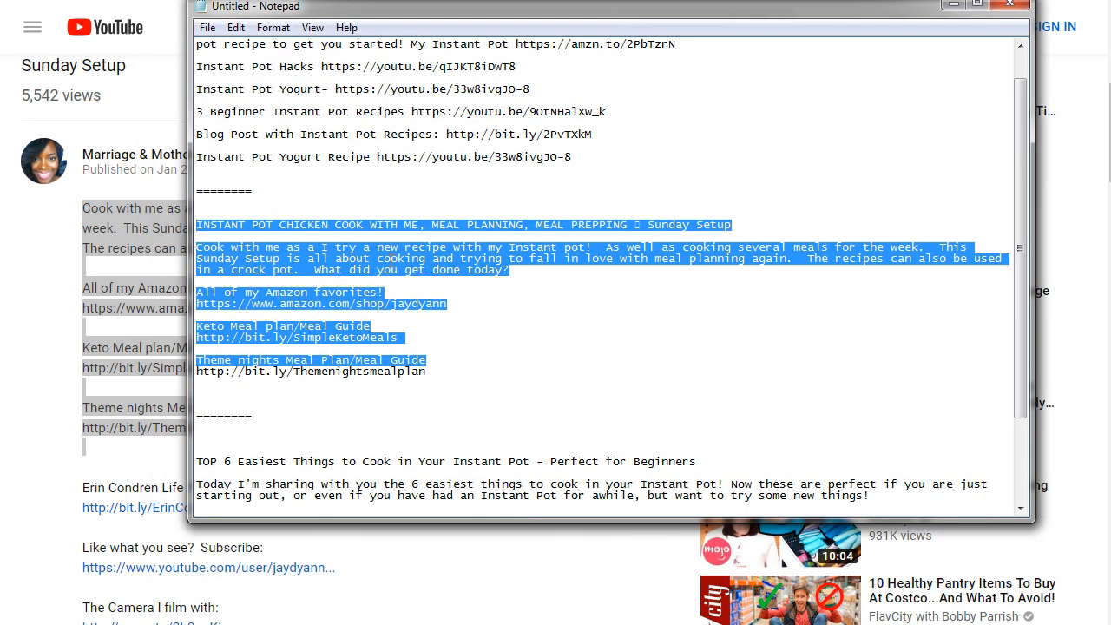
{"action": "left_click", "coordinate": [392, 260]}
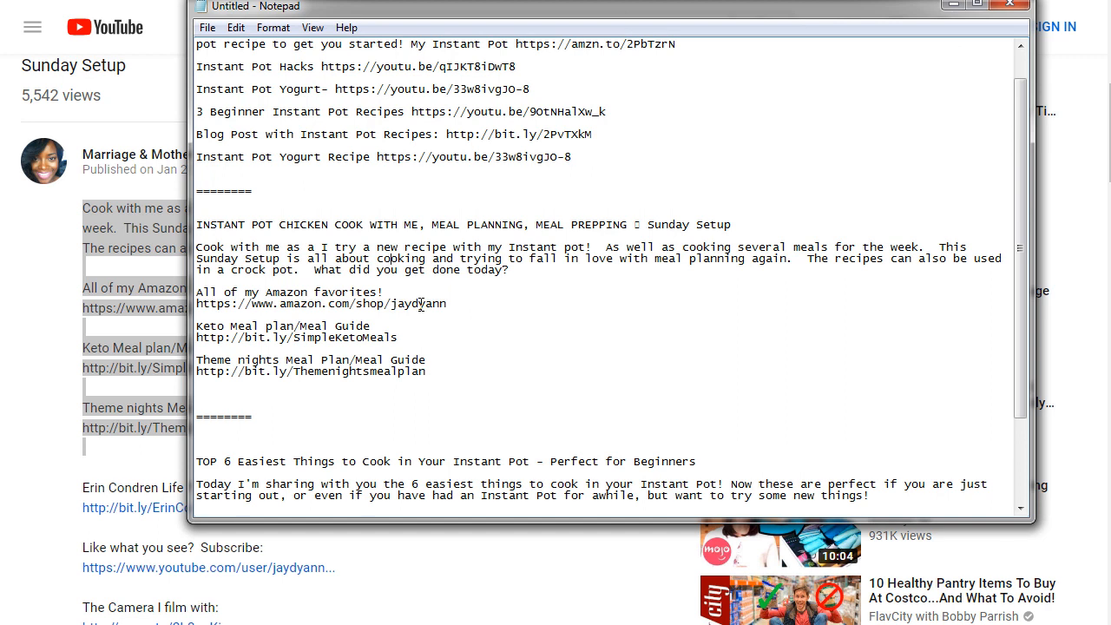
Read through the notes and compare the three video titles, highlighting "Sunday Setup", "TOP 6 Easiest Things to" and "Perfect for Beginners".
{"action": "scroll", "coordinate": [421, 305], "scroll_direction": "down", "scroll_amount": 3}
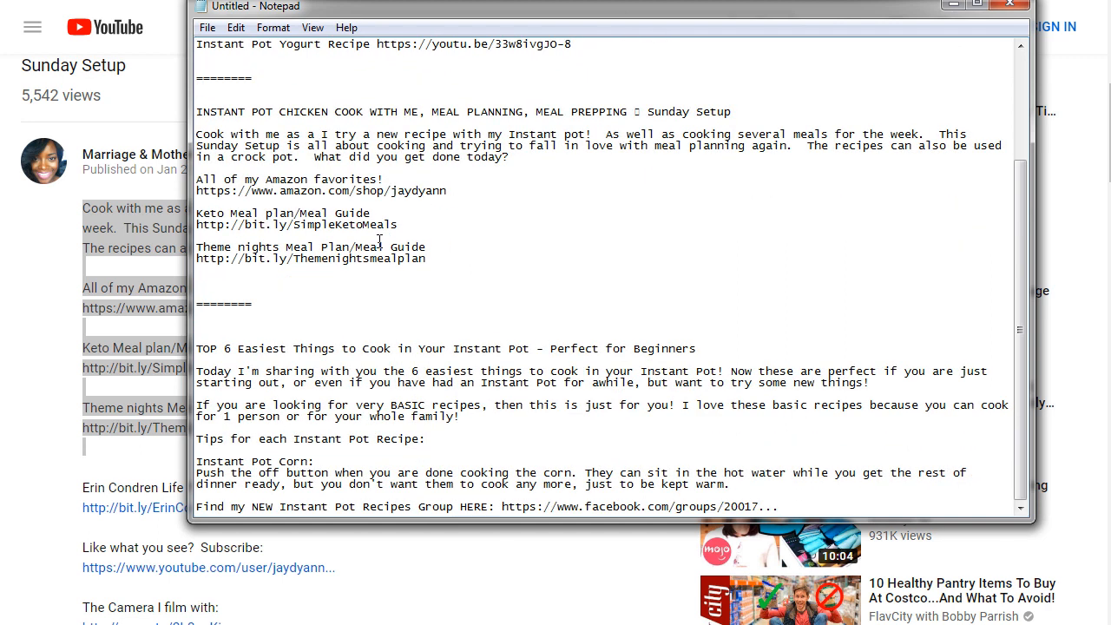
{"action": "scroll", "coordinate": [377, 241], "scroll_direction": "up", "scroll_amount": 4}
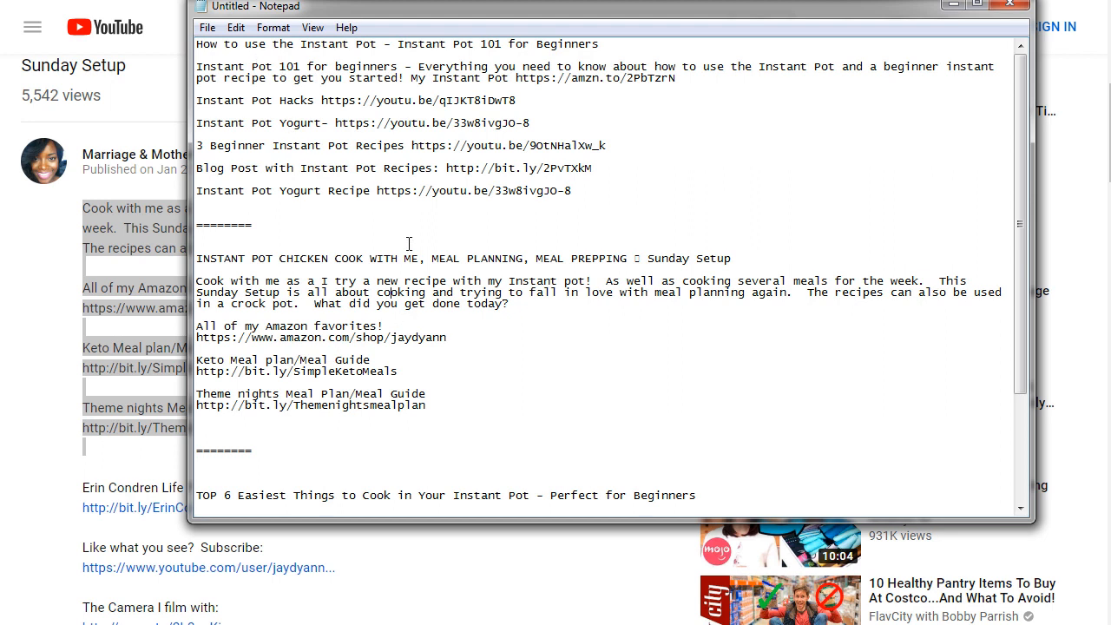
{"action": "left_click_drag", "start_coordinate": [598, 43], "coordinate": [398, 44]}
{"action": "scroll", "coordinate": [370, 242], "scroll_direction": "down", "scroll_amount": 3}
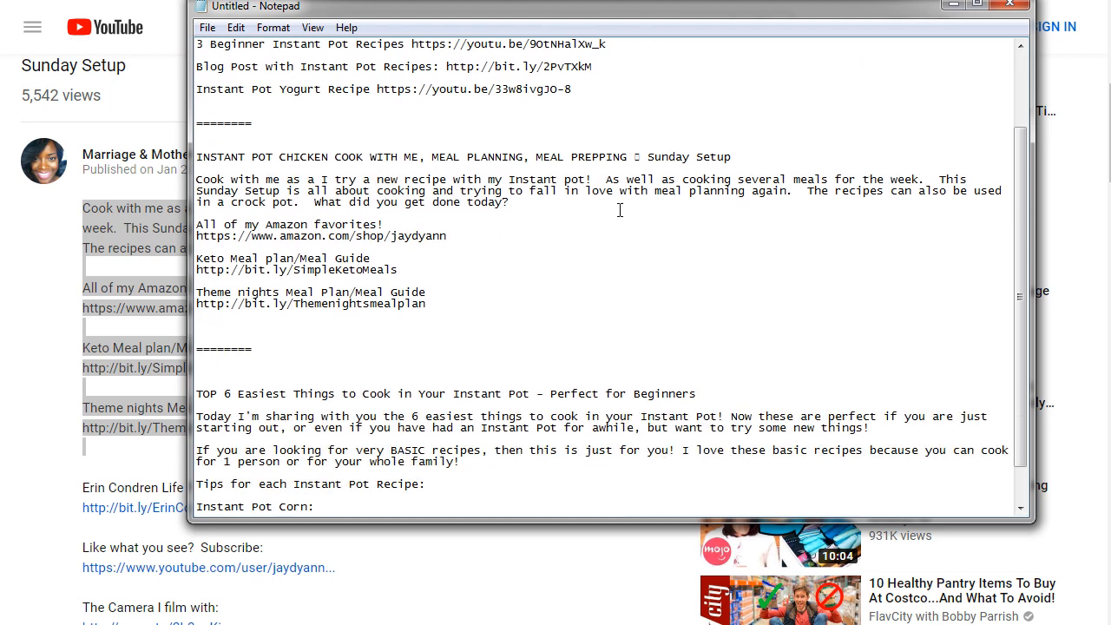
{"action": "left_click_drag", "start_coordinate": [739, 163], "coordinate": [636, 153]}
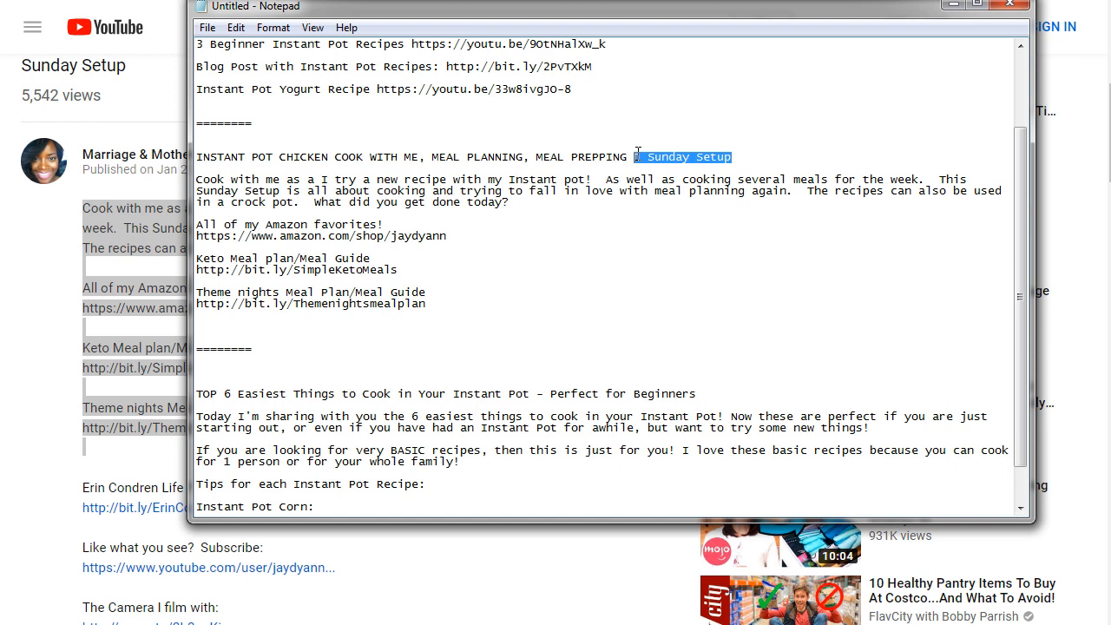
{"action": "scroll", "coordinate": [638, 152], "scroll_direction": "down", "scroll_amount": 1}
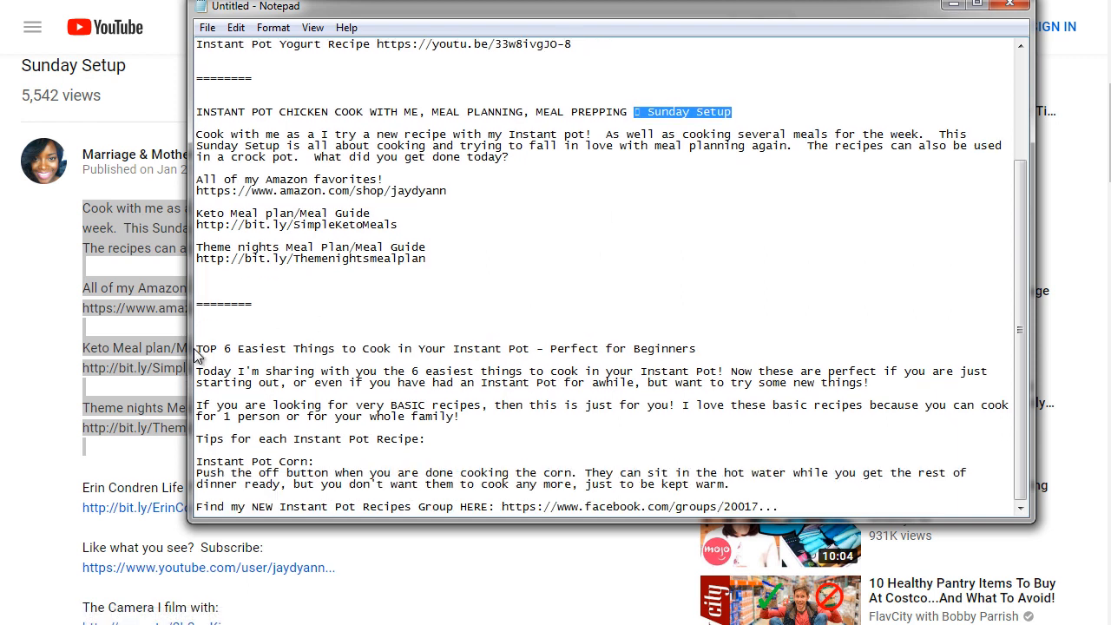
{"action": "left_click_drag", "start_coordinate": [196, 349], "coordinate": [361, 348]}
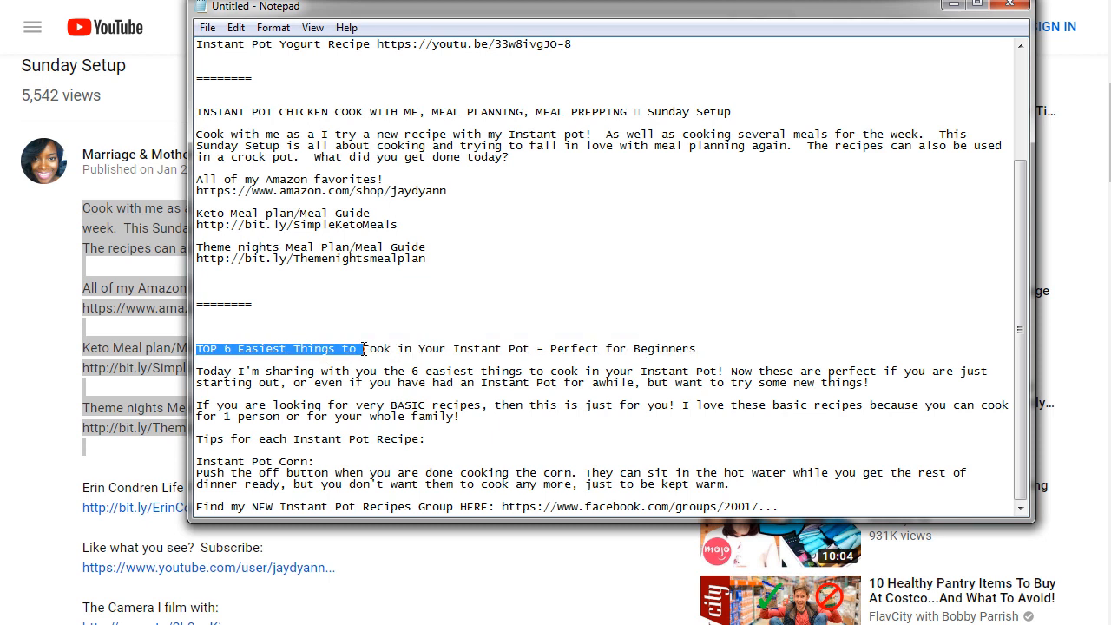
{"action": "left_click_drag", "start_coordinate": [696, 349], "coordinate": [549, 349]}
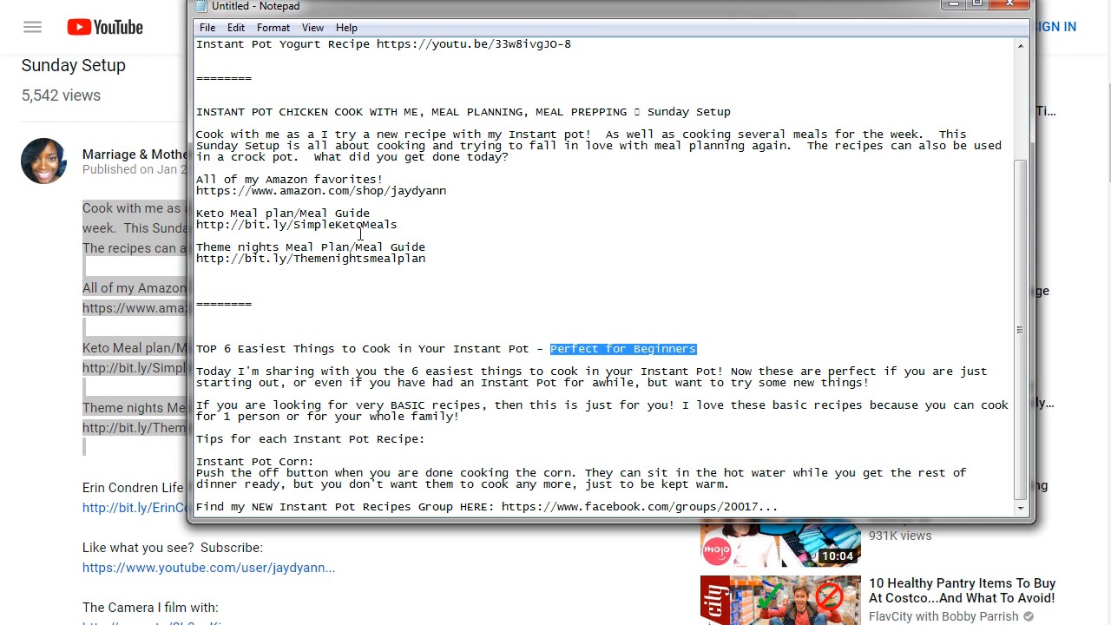
Review the collected titles and descriptions again and highlight "MEAL PREPPING" through "Sunday Setup" in the chicken video's title.
{"action": "scroll", "coordinate": [360, 234], "scroll_direction": "up", "scroll_amount": 4}
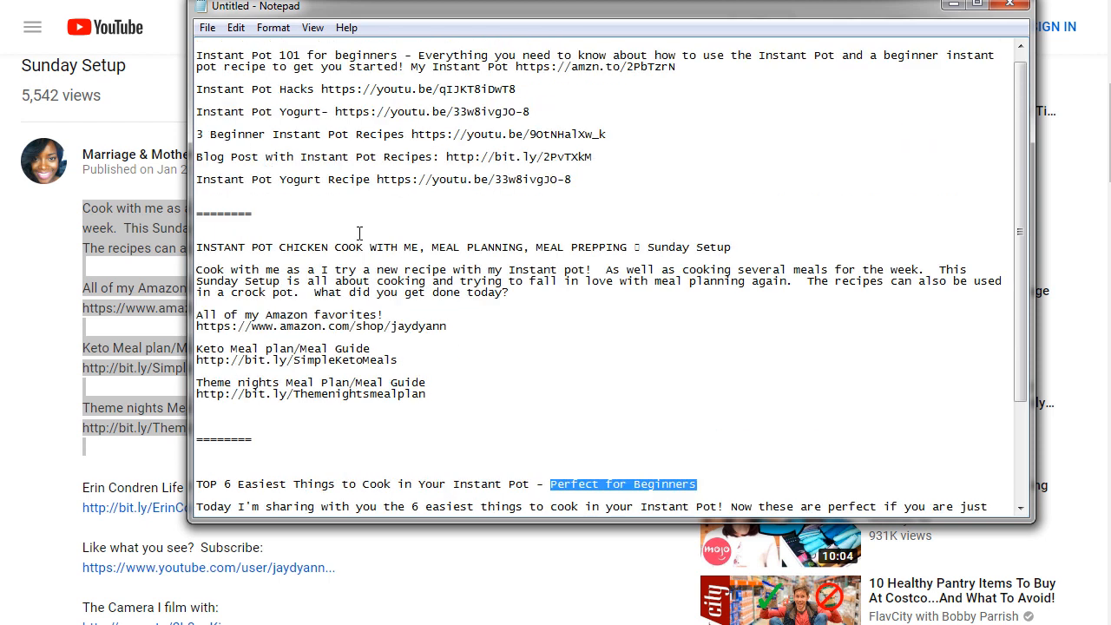
{"action": "scroll", "coordinate": [359, 233], "scroll_direction": "up", "scroll_amount": 1}
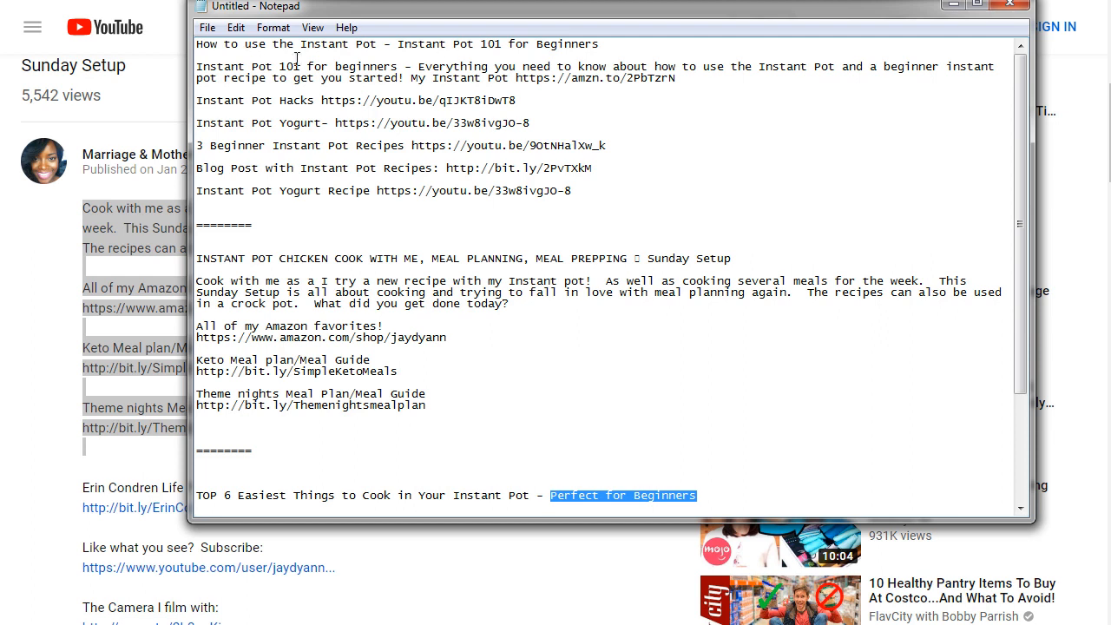
{"action": "scroll", "coordinate": [609, 312], "scroll_direction": "down", "scroll_amount": 3}
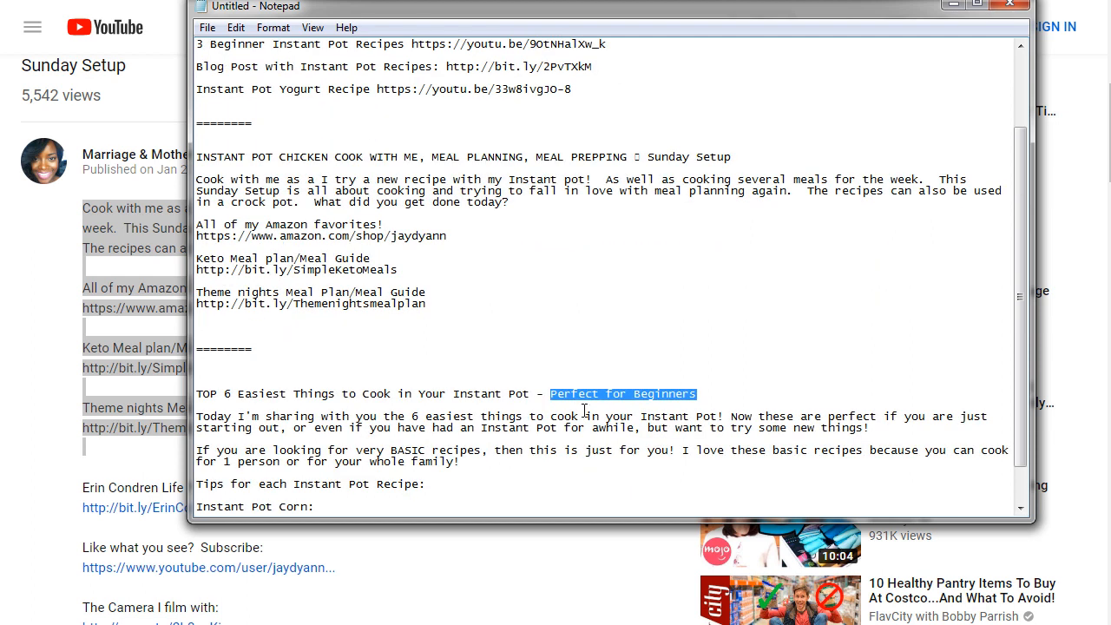
{"action": "scroll", "coordinate": [726, 391], "scroll_direction": "up", "scroll_amount": 2}
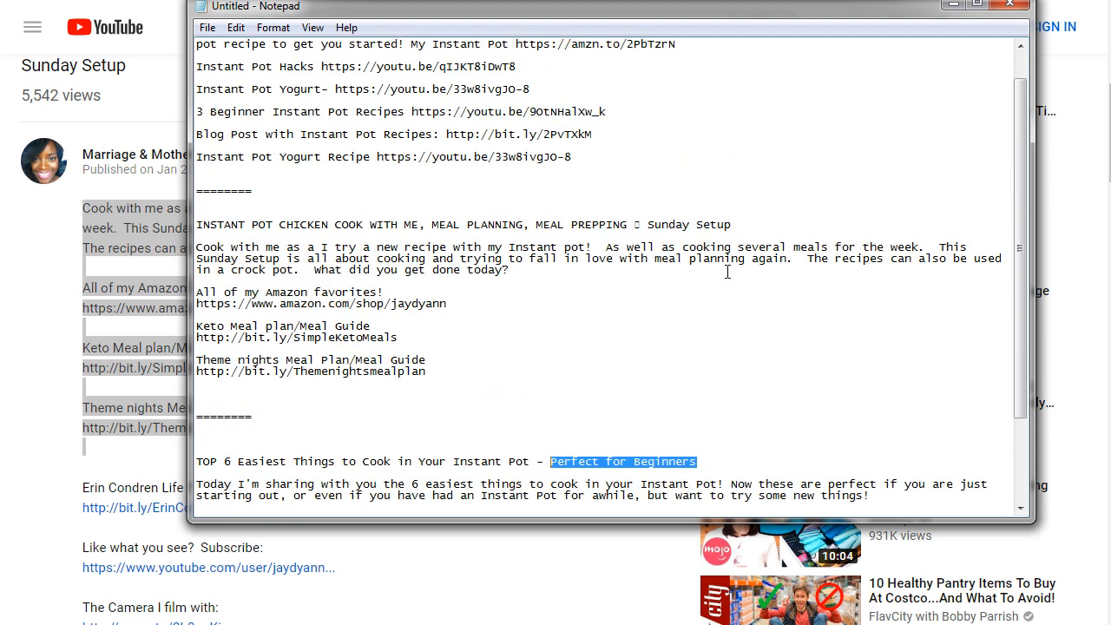
{"action": "left_click_drag", "start_coordinate": [745, 235], "coordinate": [539, 225]}
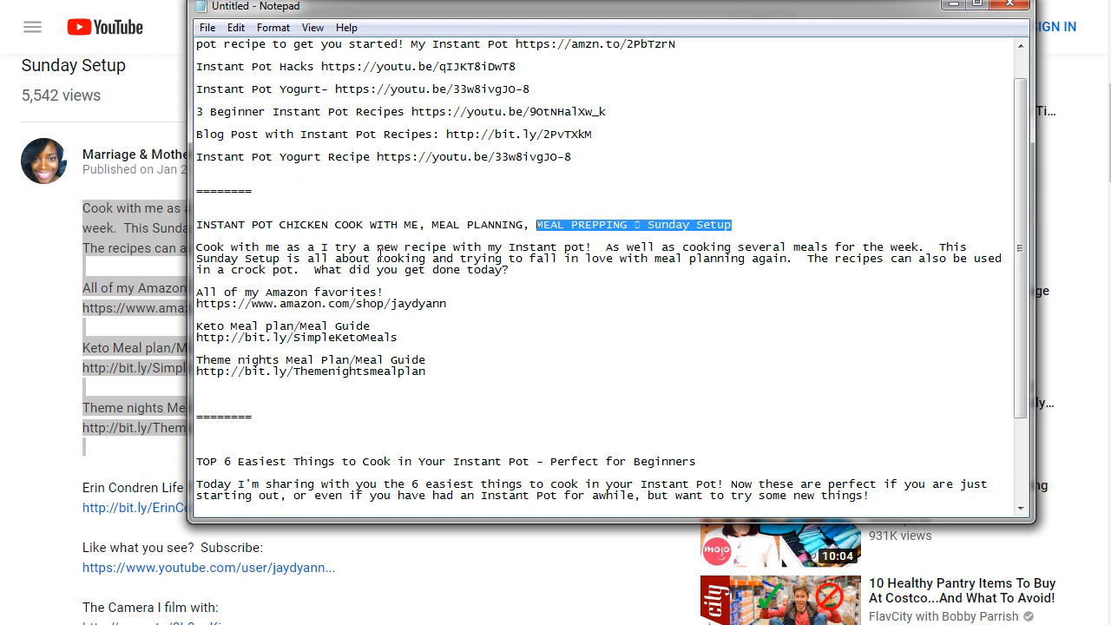
Switch from the notes to the browser's Google results for "social blade" and open the SocialBlade.com website.
{"action": "left_click", "coordinate": [83, 205]}
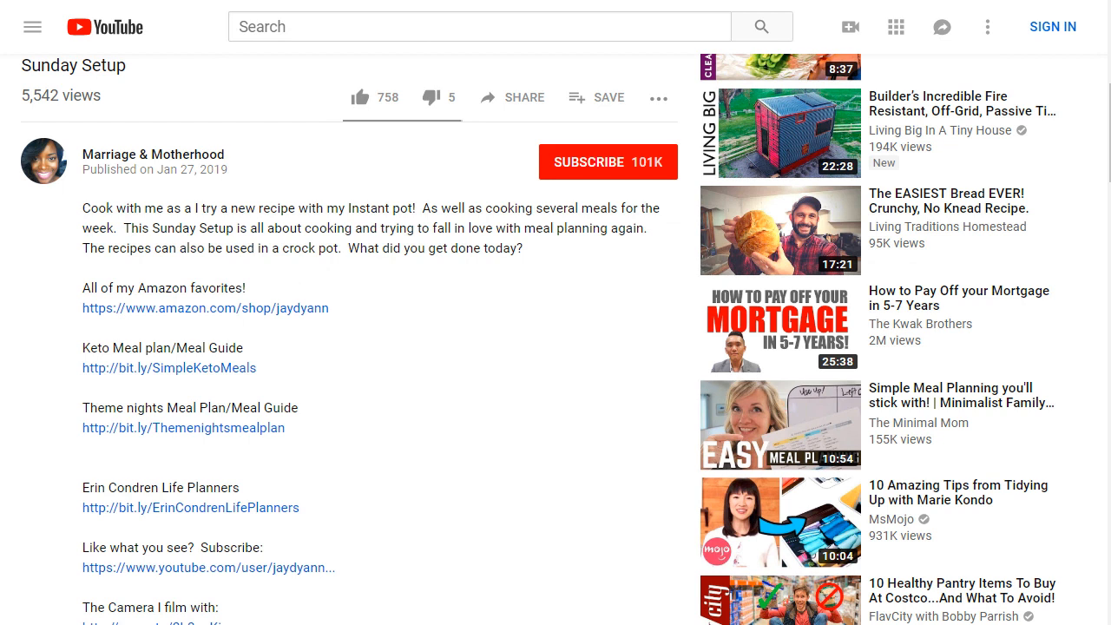
{"action": "key", "text": "ctrl+shift+n"}
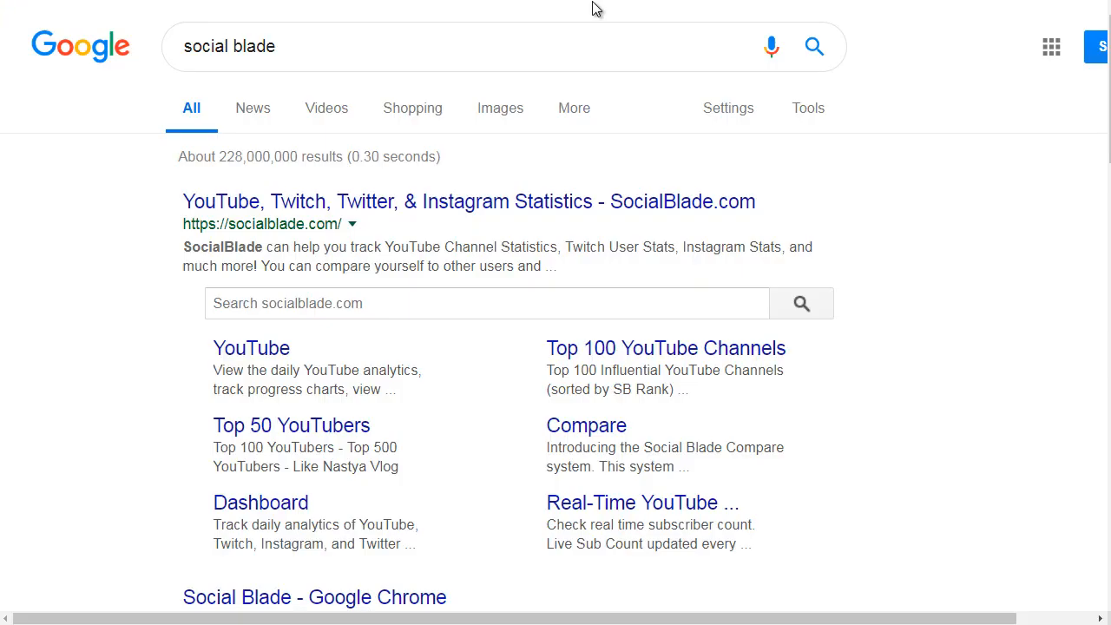
{"action": "left_click", "coordinate": [225, 202]}
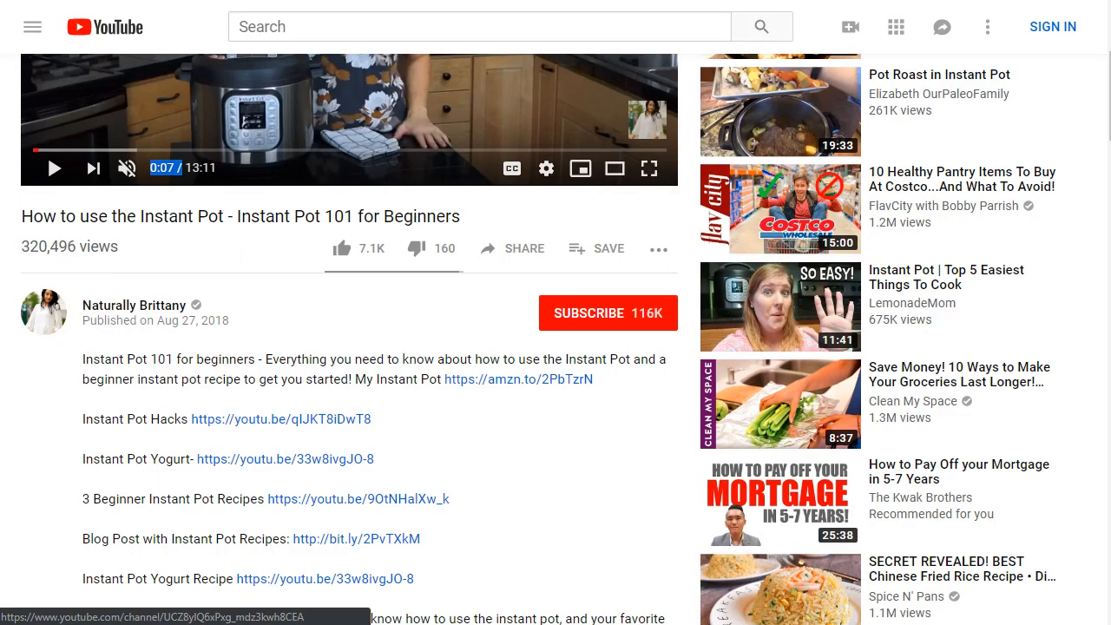
Copy the channel name Naturally Brittany from the Instant Pot 101 video page and search for it on Social Blade.
{"action": "left_click_drag", "start_coordinate": [217, 310], "coordinate": [82, 306]}
{"action": "key", "text": "ctrl+c"}
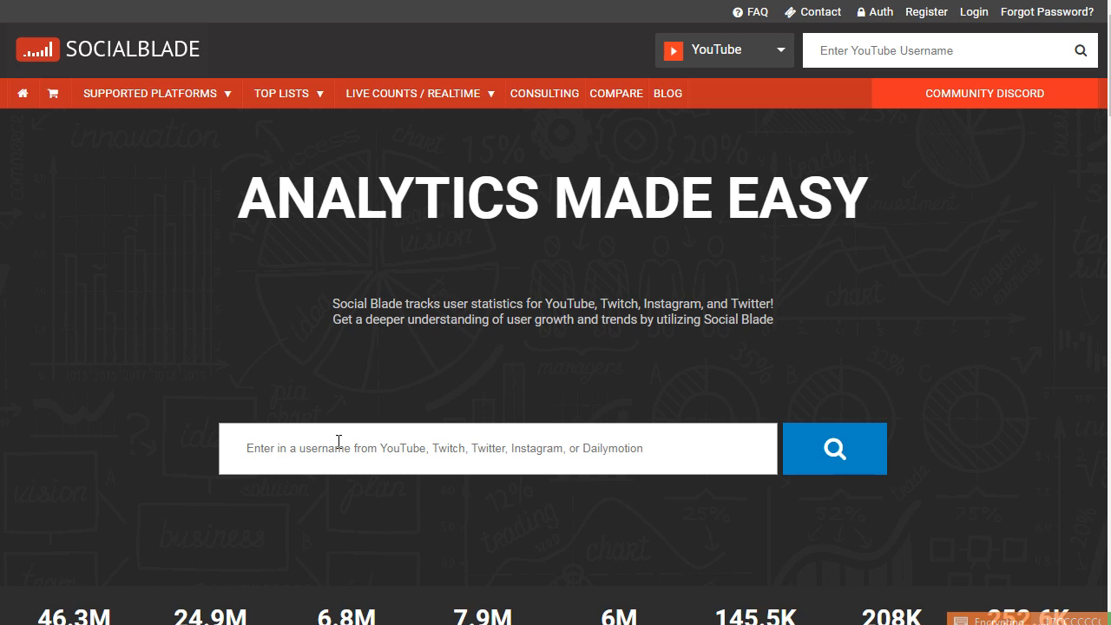
{"action": "left_click", "coordinate": [618, 454]}
{"action": "key", "text": "ctrl+v"}
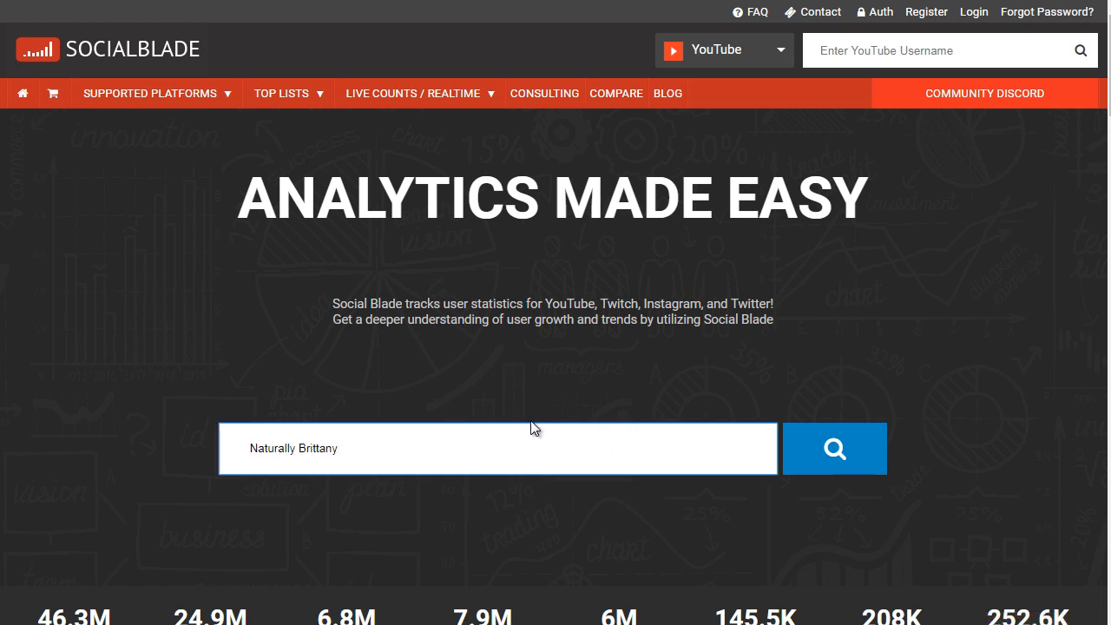
{"action": "left_click", "coordinate": [845, 464]}
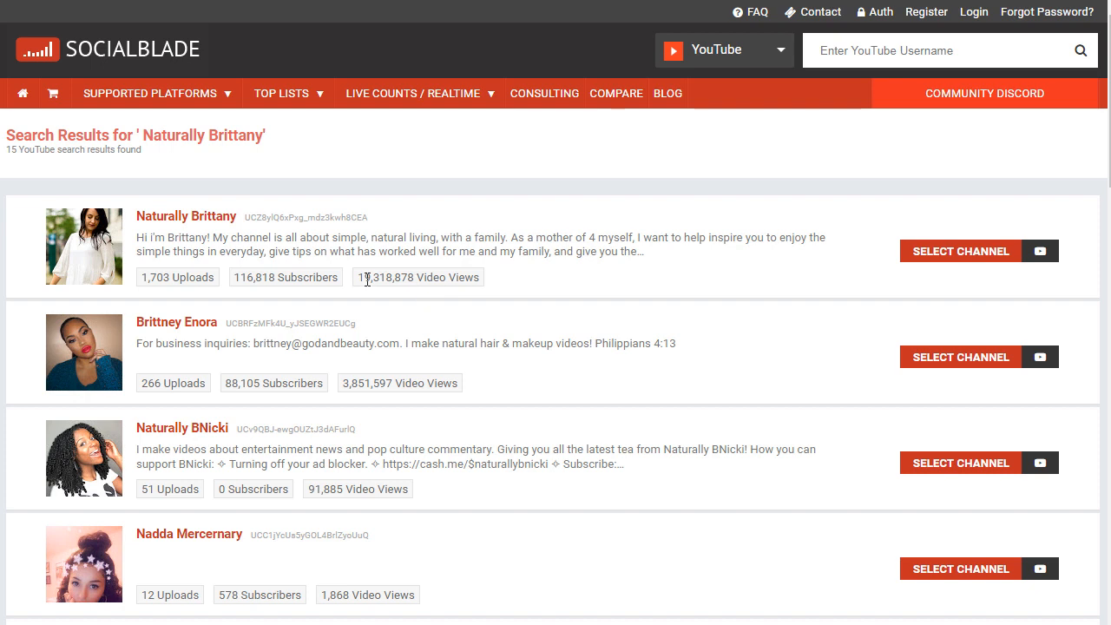
Highlight the total video views figure of the first channel in the Social Blade search results.
{"action": "left_click_drag", "start_coordinate": [359, 280], "coordinate": [415, 279]}
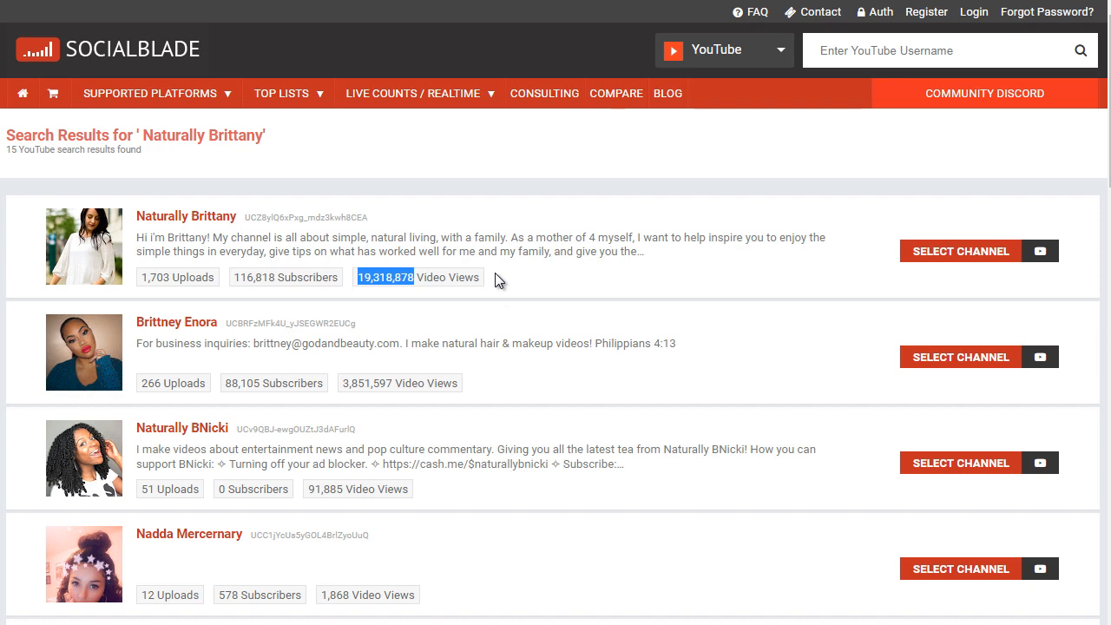
{"action": "right_click", "coordinate": [216, 224]}
{"action": "key", "text": "Escape"}
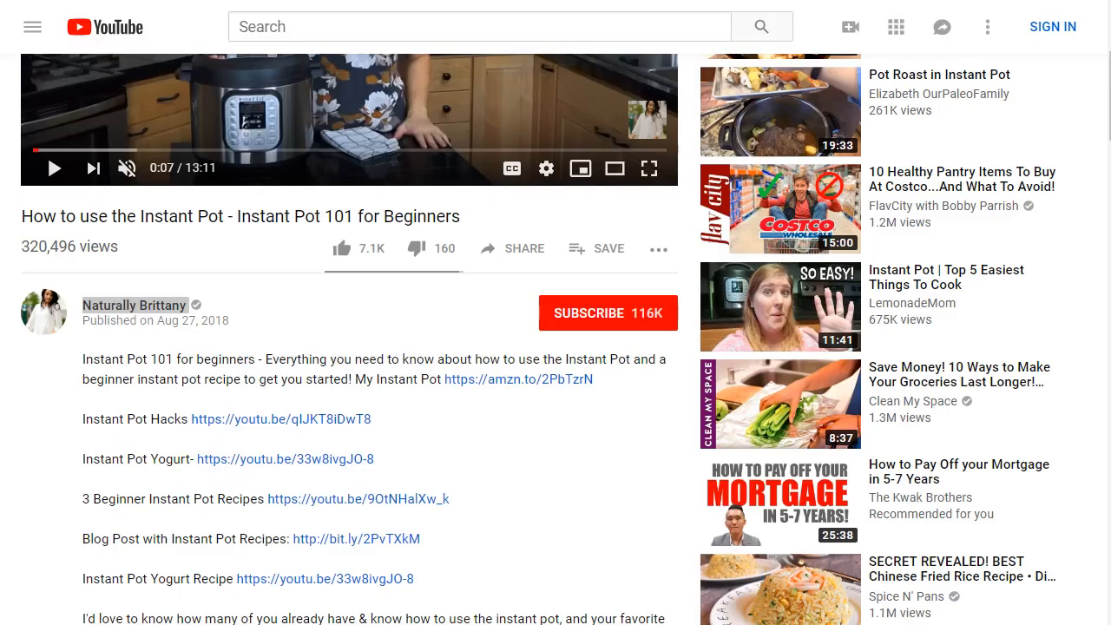
Copy the channel name Marriage & Motherhood from its video page, search for it on Social Blade and open the matching channel.
{"action": "left_click_drag", "start_coordinate": [82, 305], "coordinate": [189, 305]}
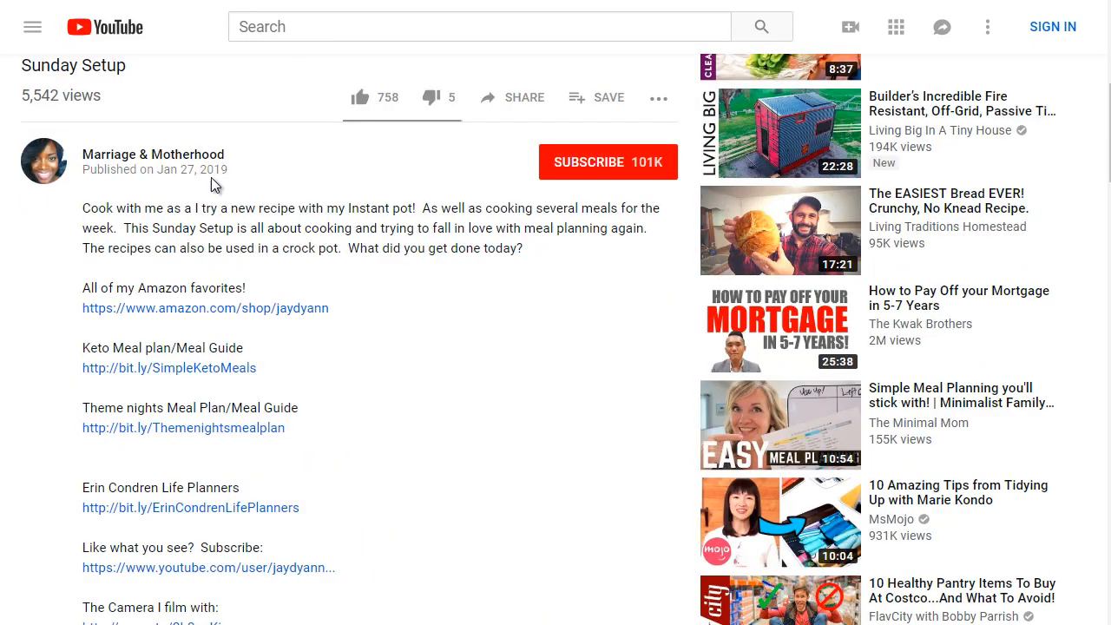
{"action": "left_click_drag", "start_coordinate": [232, 156], "coordinate": [83, 156]}
{"action": "key", "text": "ctrl+c"}
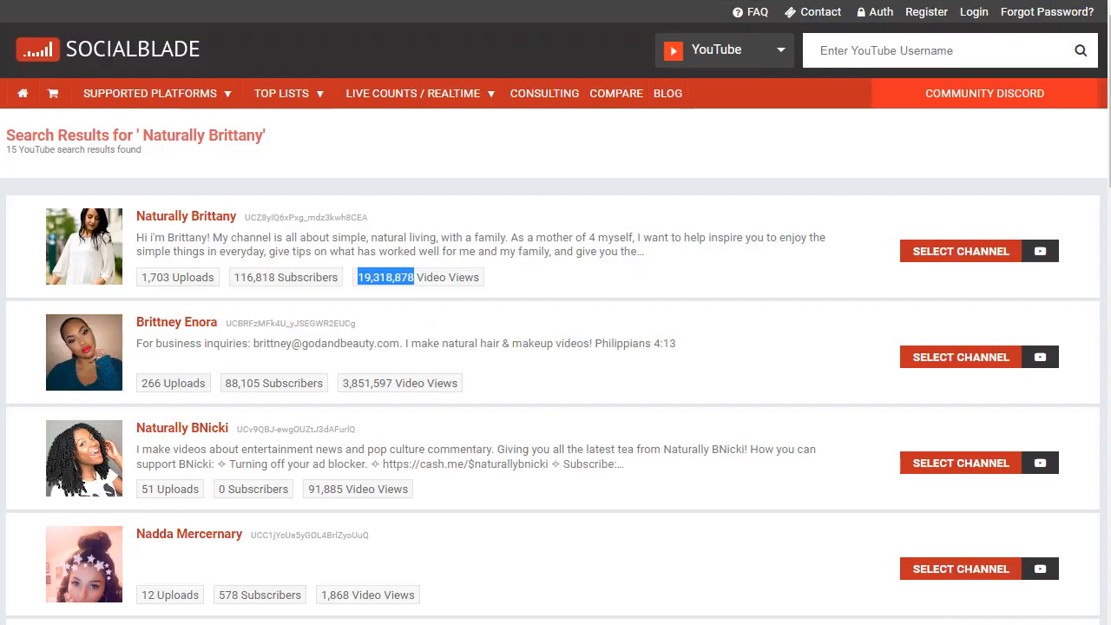
{"action": "left_click", "coordinate": [839, 39]}
{"action": "key", "text": "ctrl+v"}
{"action": "key", "text": "Return"}
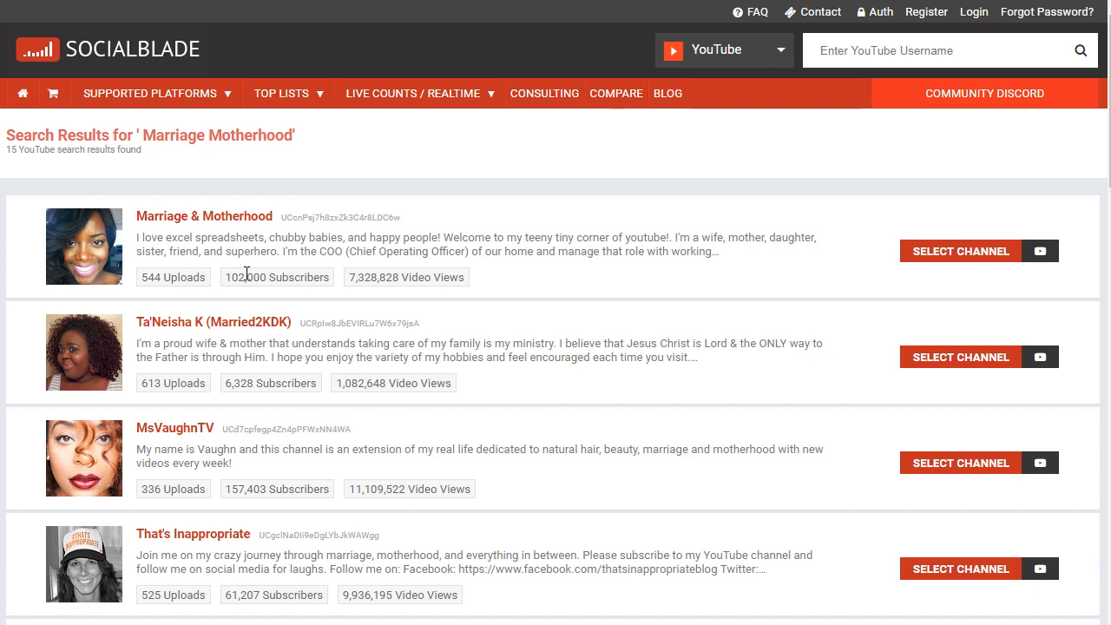
{"action": "right_click", "coordinate": [228, 213]}
{"action": "left_click", "coordinate": [239, 227]}
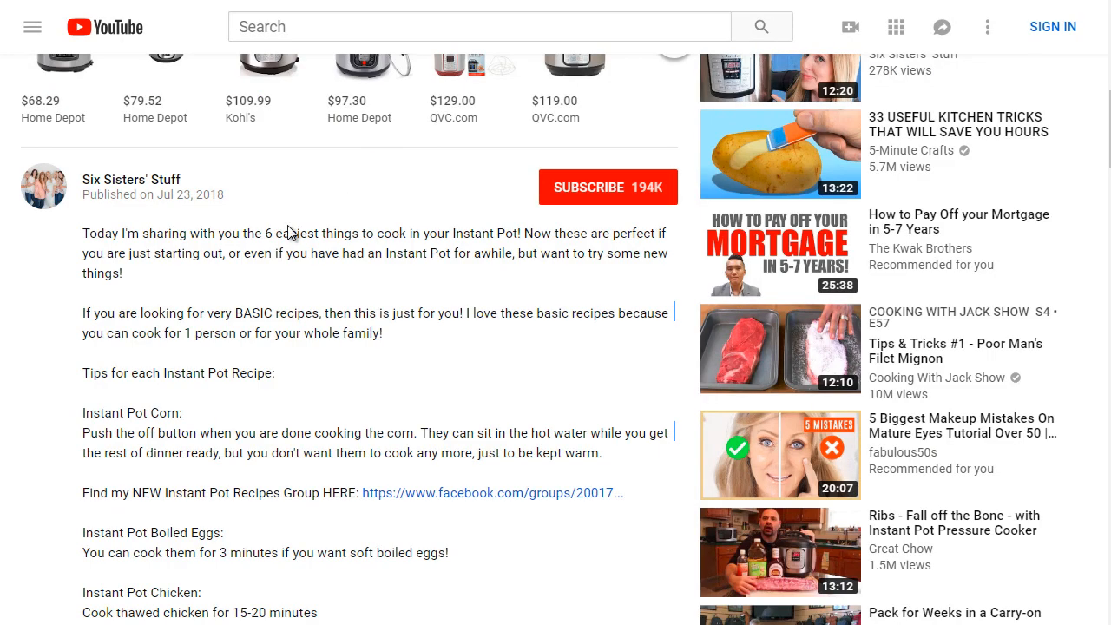
Copy the channel name Six Sisters' Stuff from its video page, search for it on Social Blade and open the first matching channel.
{"action": "scroll", "coordinate": [203, 199], "scroll_direction": "up", "scroll_amount": 10}
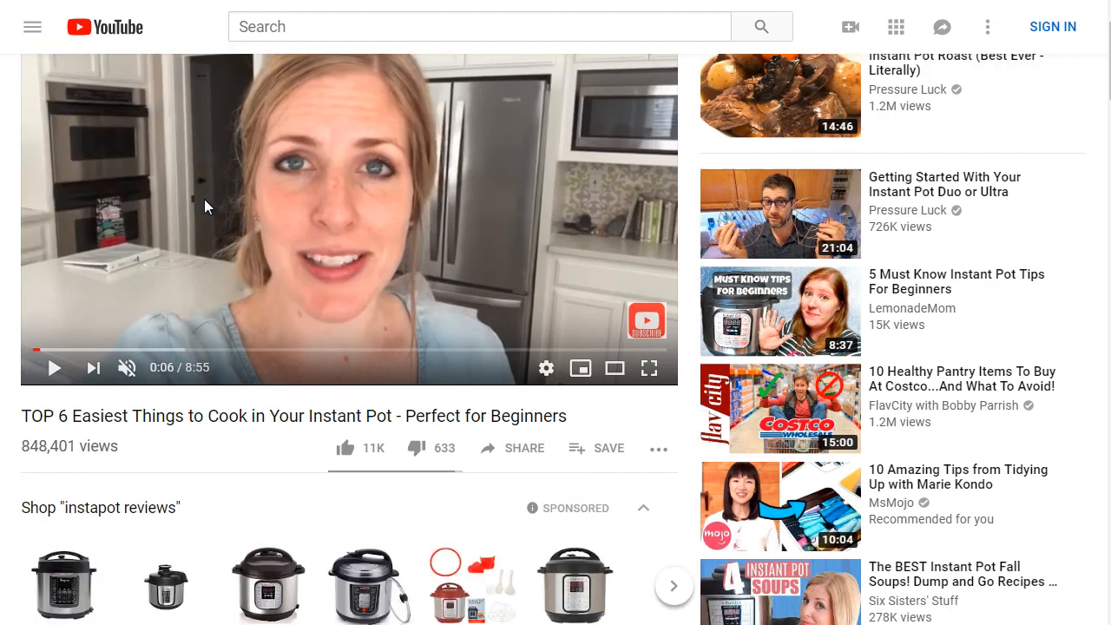
{"action": "scroll", "coordinate": [204, 199], "scroll_direction": "down", "scroll_amount": 5}
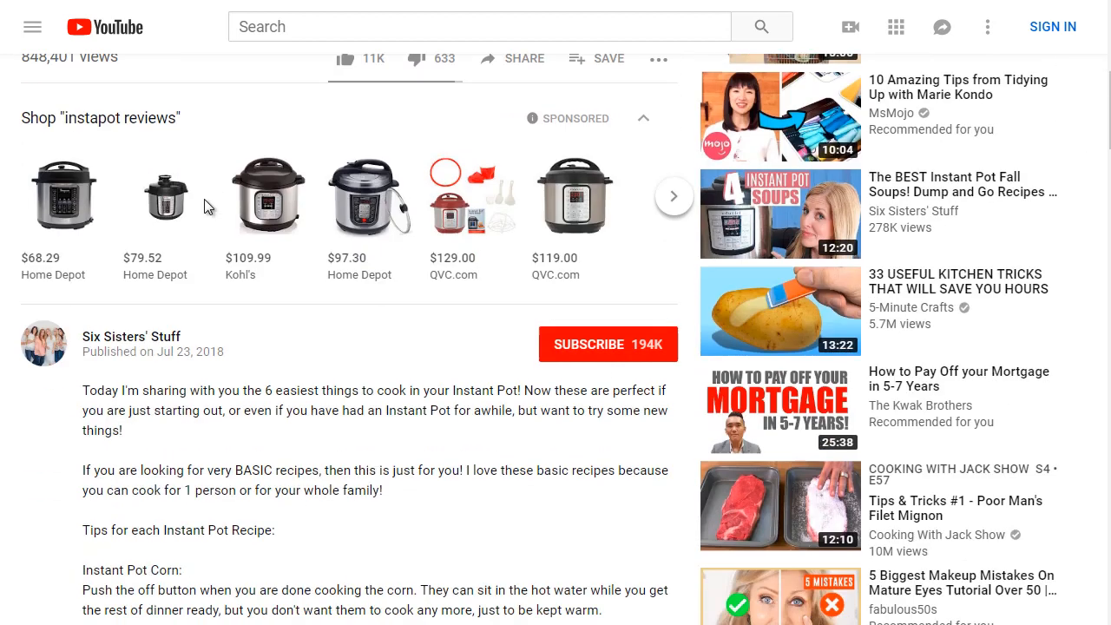
{"action": "left_click_drag", "start_coordinate": [181, 268], "coordinate": [78, 267]}
{"action": "key", "text": "ctrl+c"}
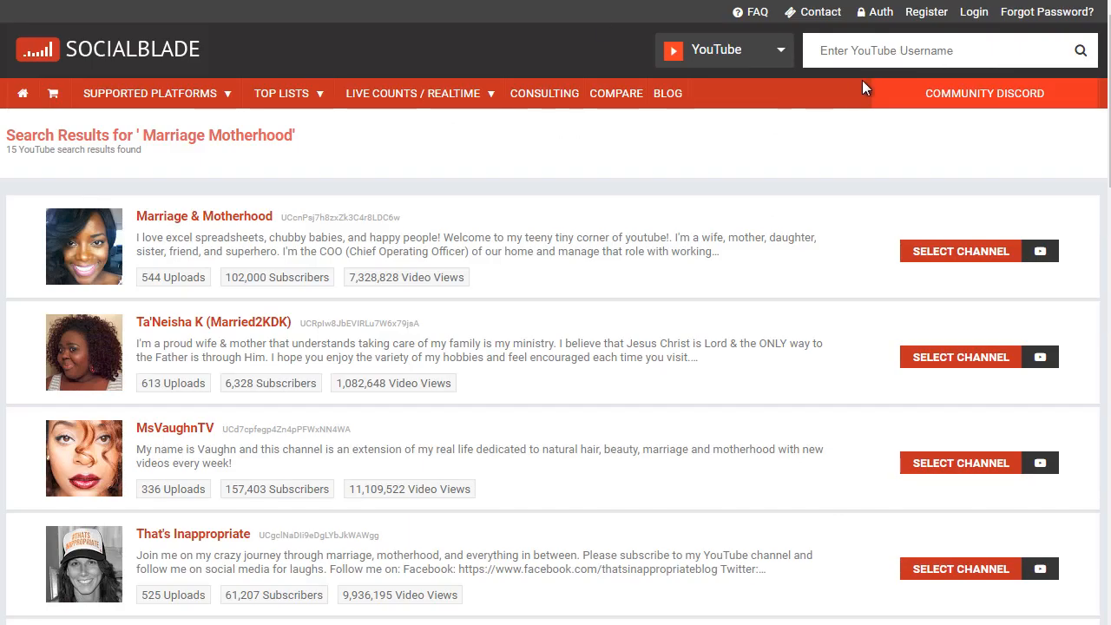
{"action": "left_click", "coordinate": [878, 57]}
{"action": "key", "text": "ctrl+v"}
{"action": "key", "text": "Return"}
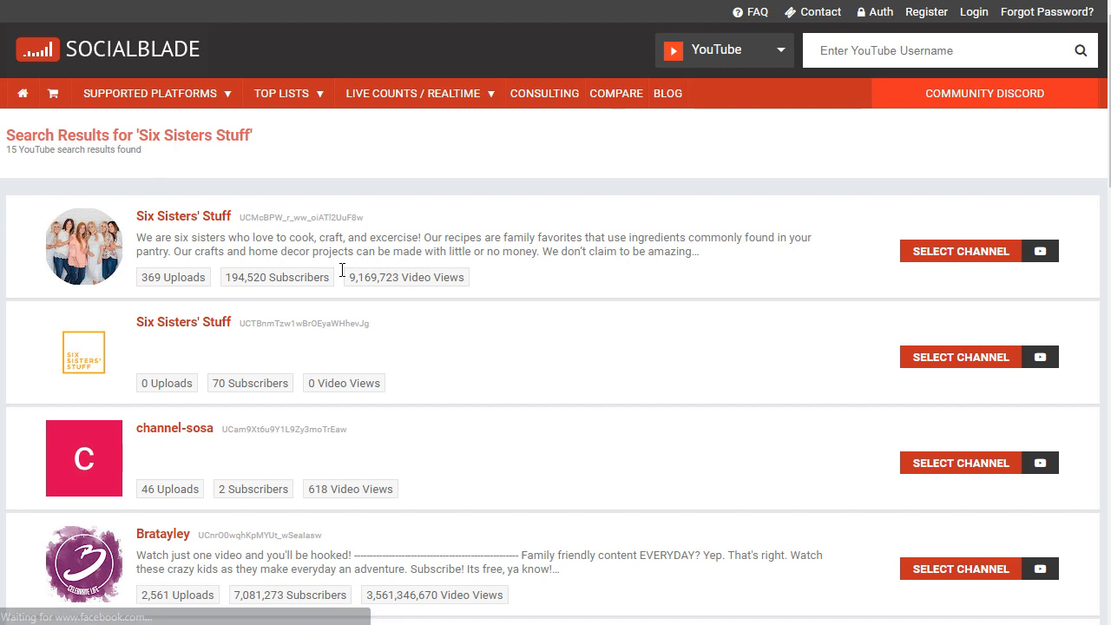
{"action": "right_click", "coordinate": [193, 218]}
{"action": "left_click", "coordinate": [236, 248]}
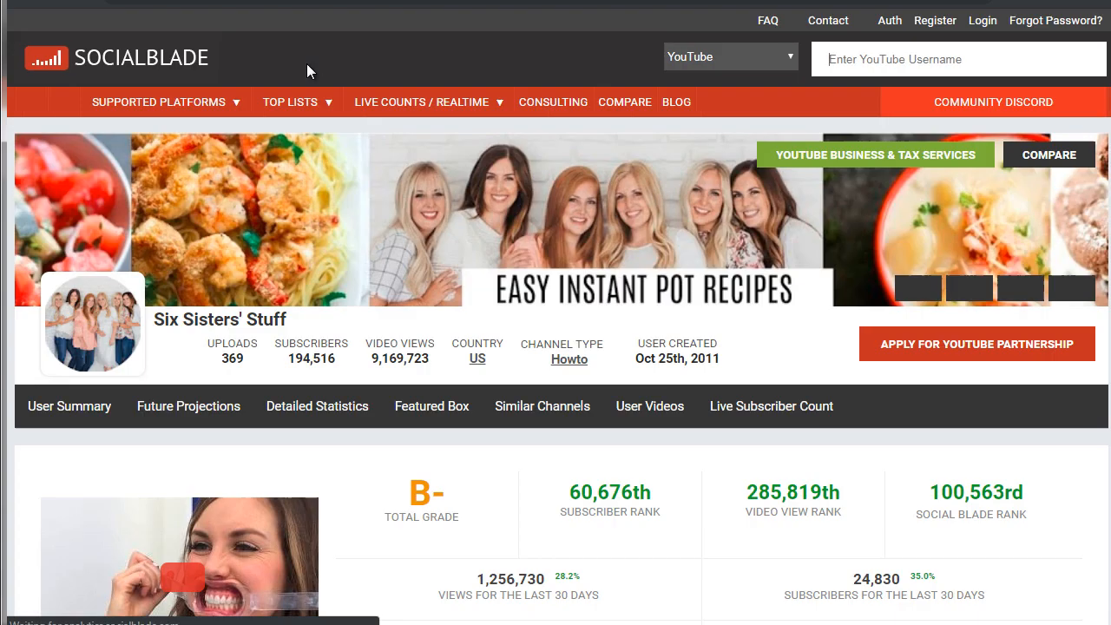
Examine the Six Sisters' Stuff grade, ranks, 30-day views and subscribers, estimated earnings and daily statistics table.
{"action": "scroll", "coordinate": [225, 236], "scroll_direction": "down", "scroll_amount": 3}
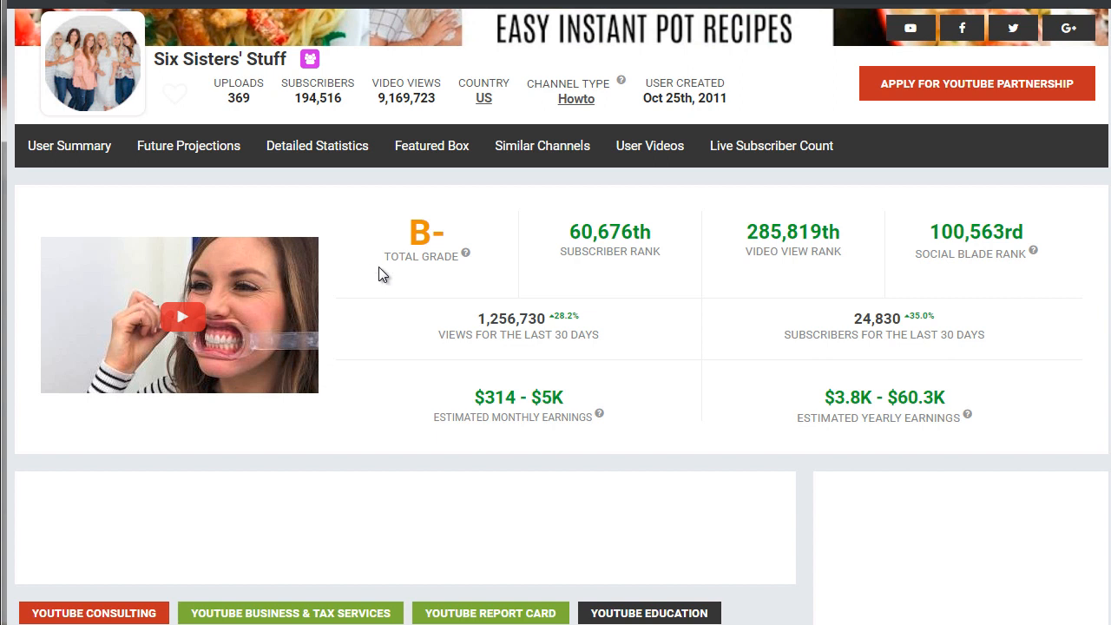
{"action": "scroll", "coordinate": [370, 263], "scroll_direction": "up", "scroll_amount": 1}
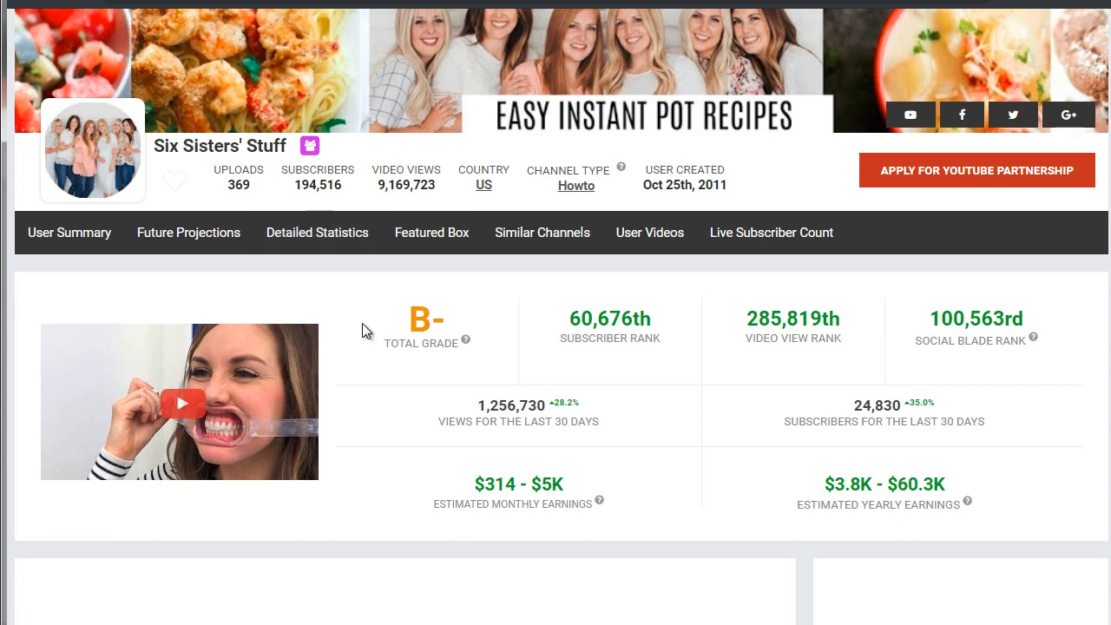
{"action": "scroll", "coordinate": [362, 323], "scroll_direction": "down", "scroll_amount": 7}
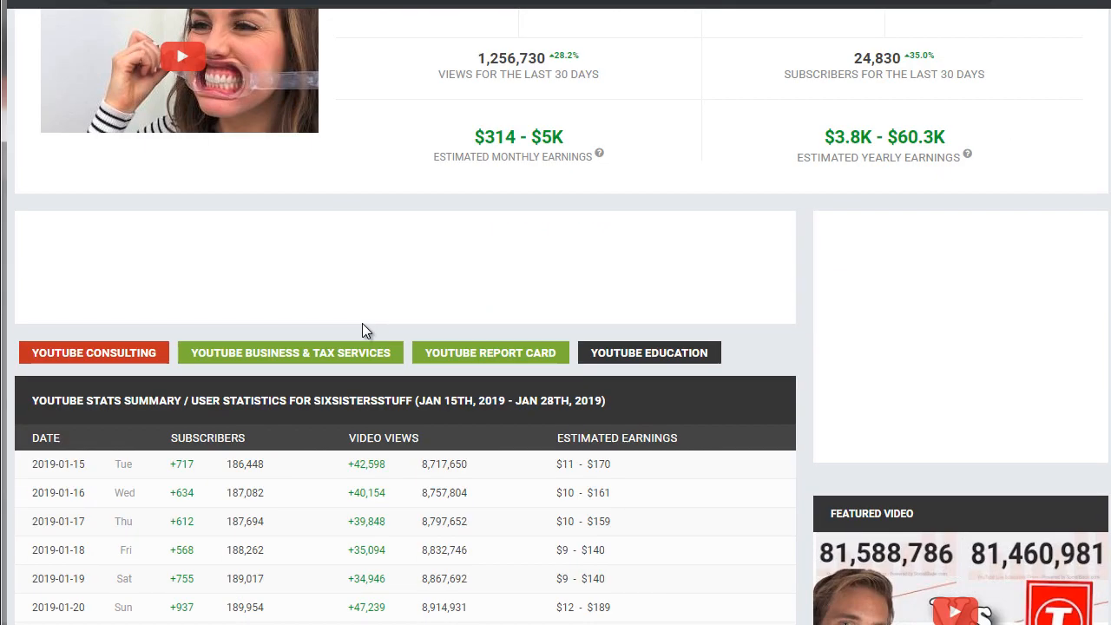
{"action": "scroll", "coordinate": [363, 324], "scroll_direction": "down", "scroll_amount": 1}
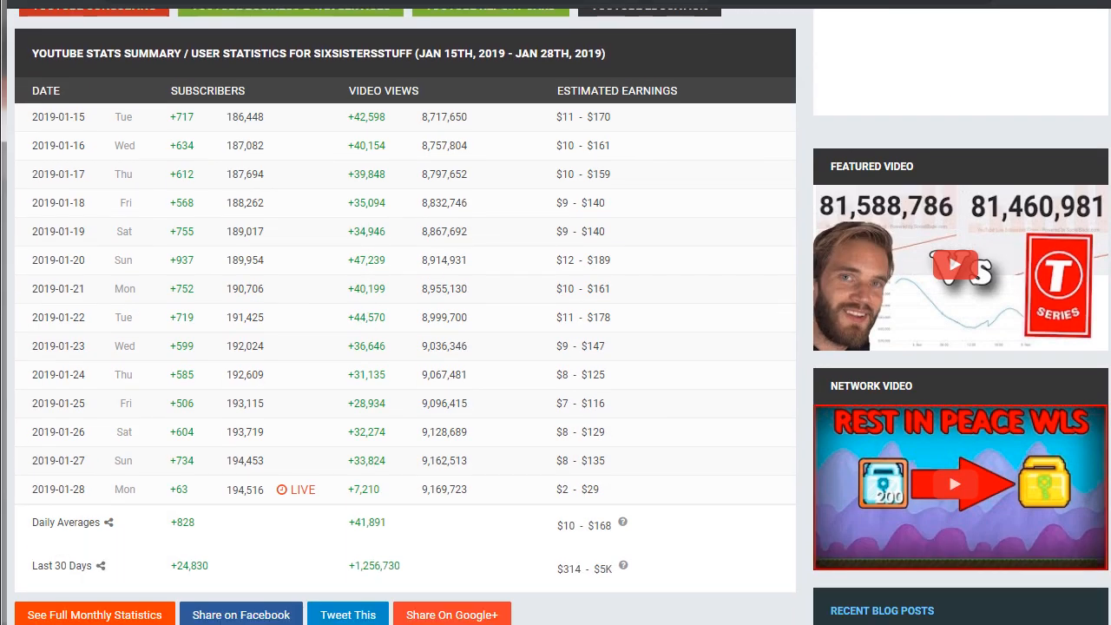
{"action": "scroll", "coordinate": [224, 197], "scroll_direction": "up", "scroll_amount": 8}
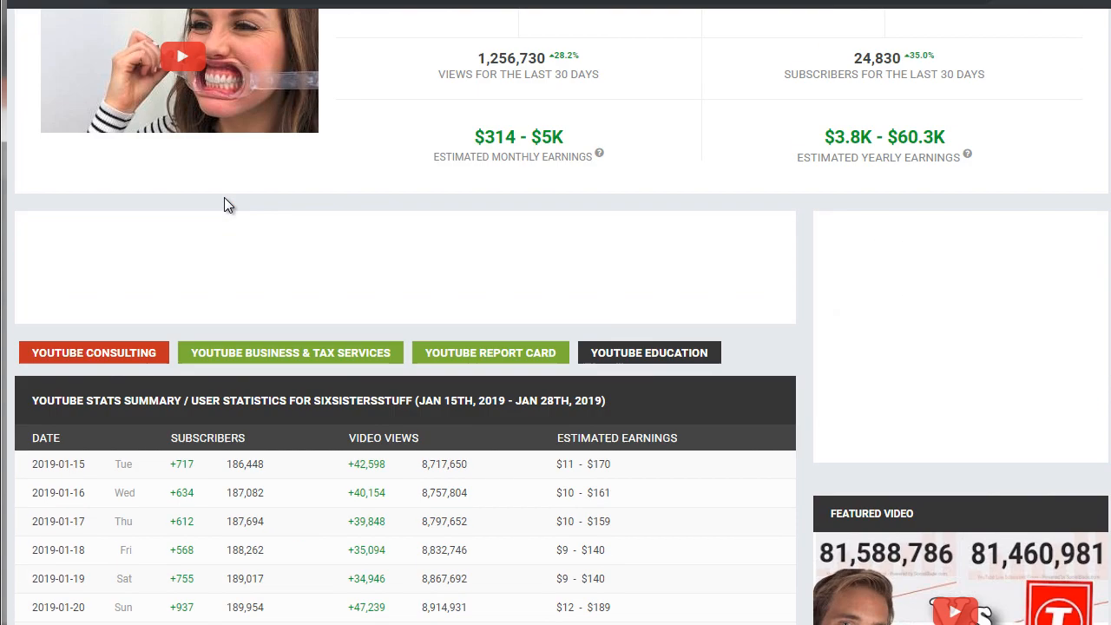
{"action": "scroll", "coordinate": [239, 225], "scroll_direction": "up", "scroll_amount": 2}
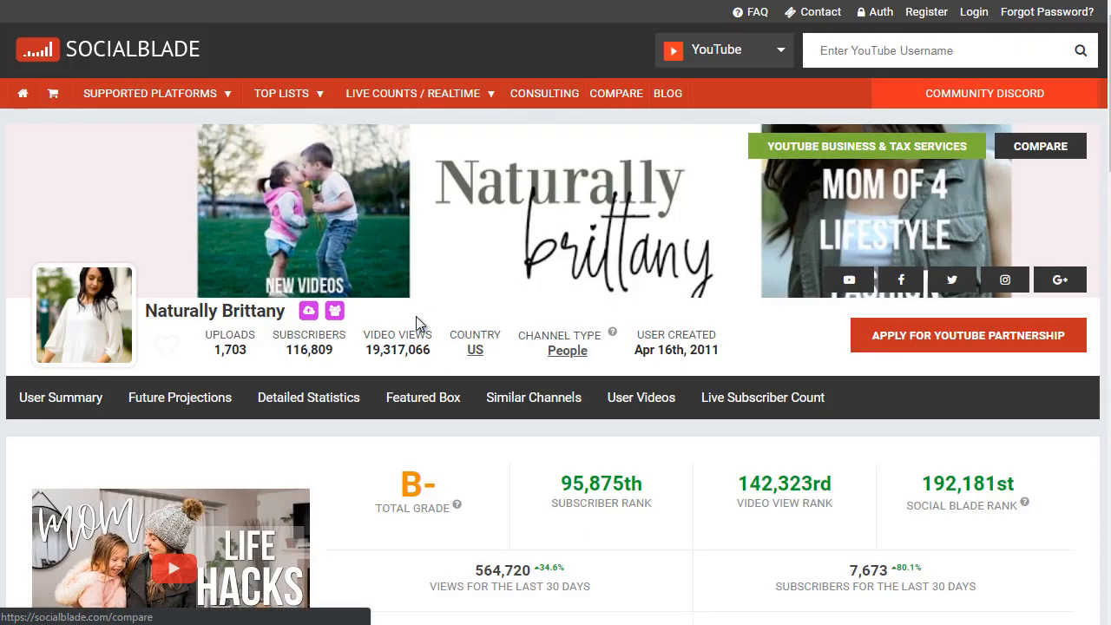
Switch to the Naturally Brittany channel page on Social Blade and examine its grade, ranks, 30-day figures and estimated earnings.
{"action": "scroll", "coordinate": [376, 329], "scroll_direction": "down", "scroll_amount": 2}
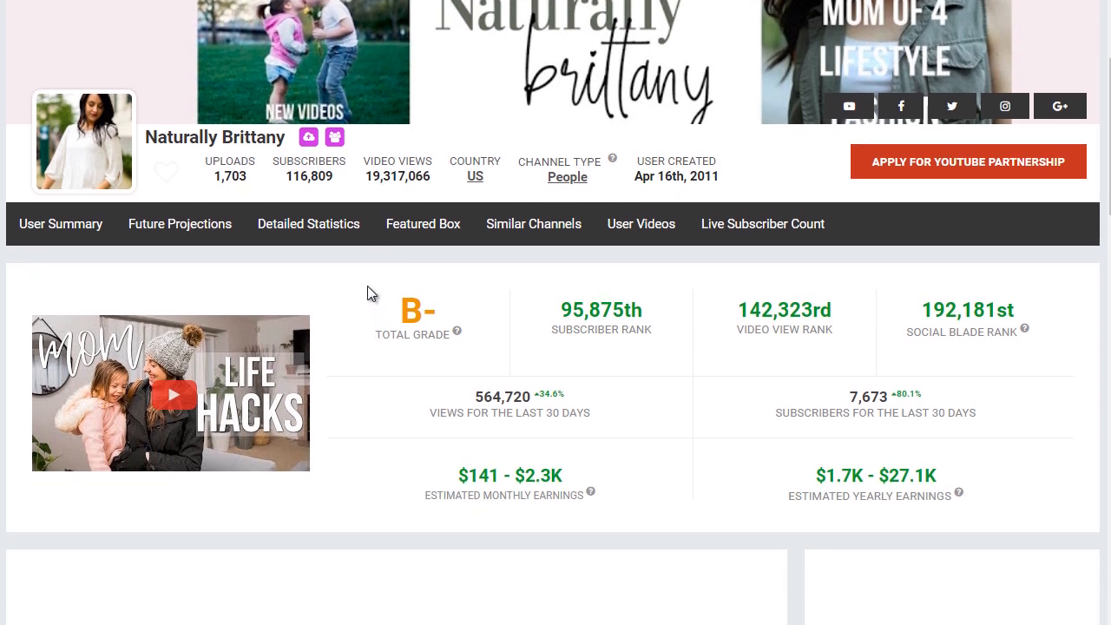